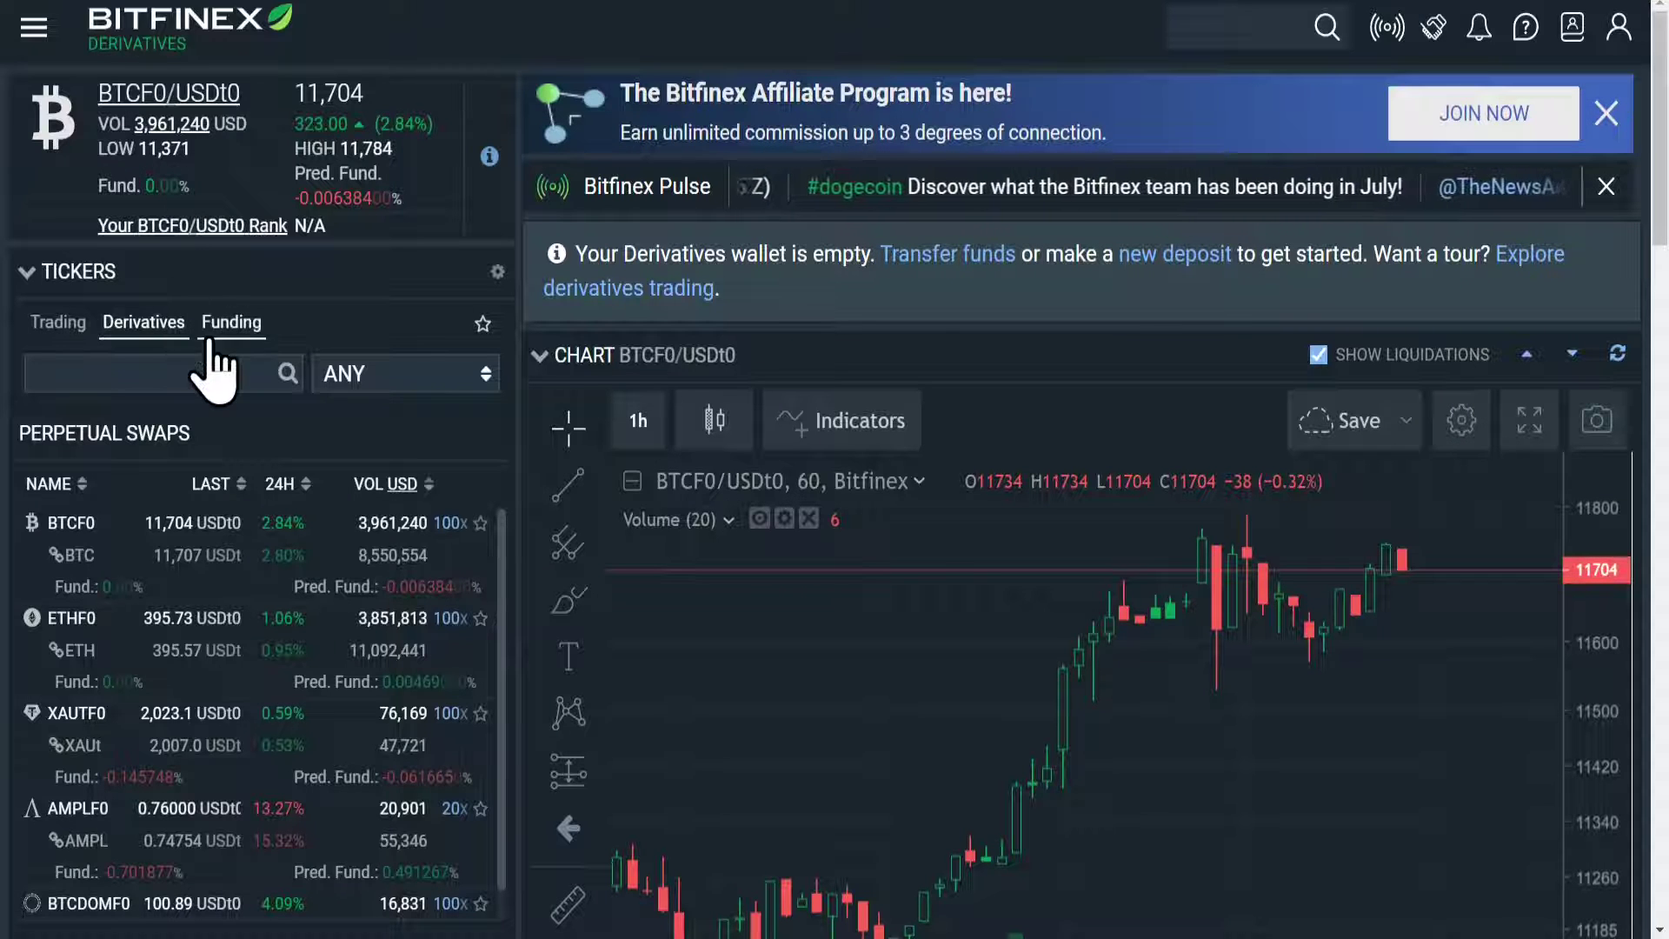
# Show the BTCF0/USDt0 analytics via View analytics, displaying funding and predicted rate history.
pyautogui.scroll(-10, 485, 447)
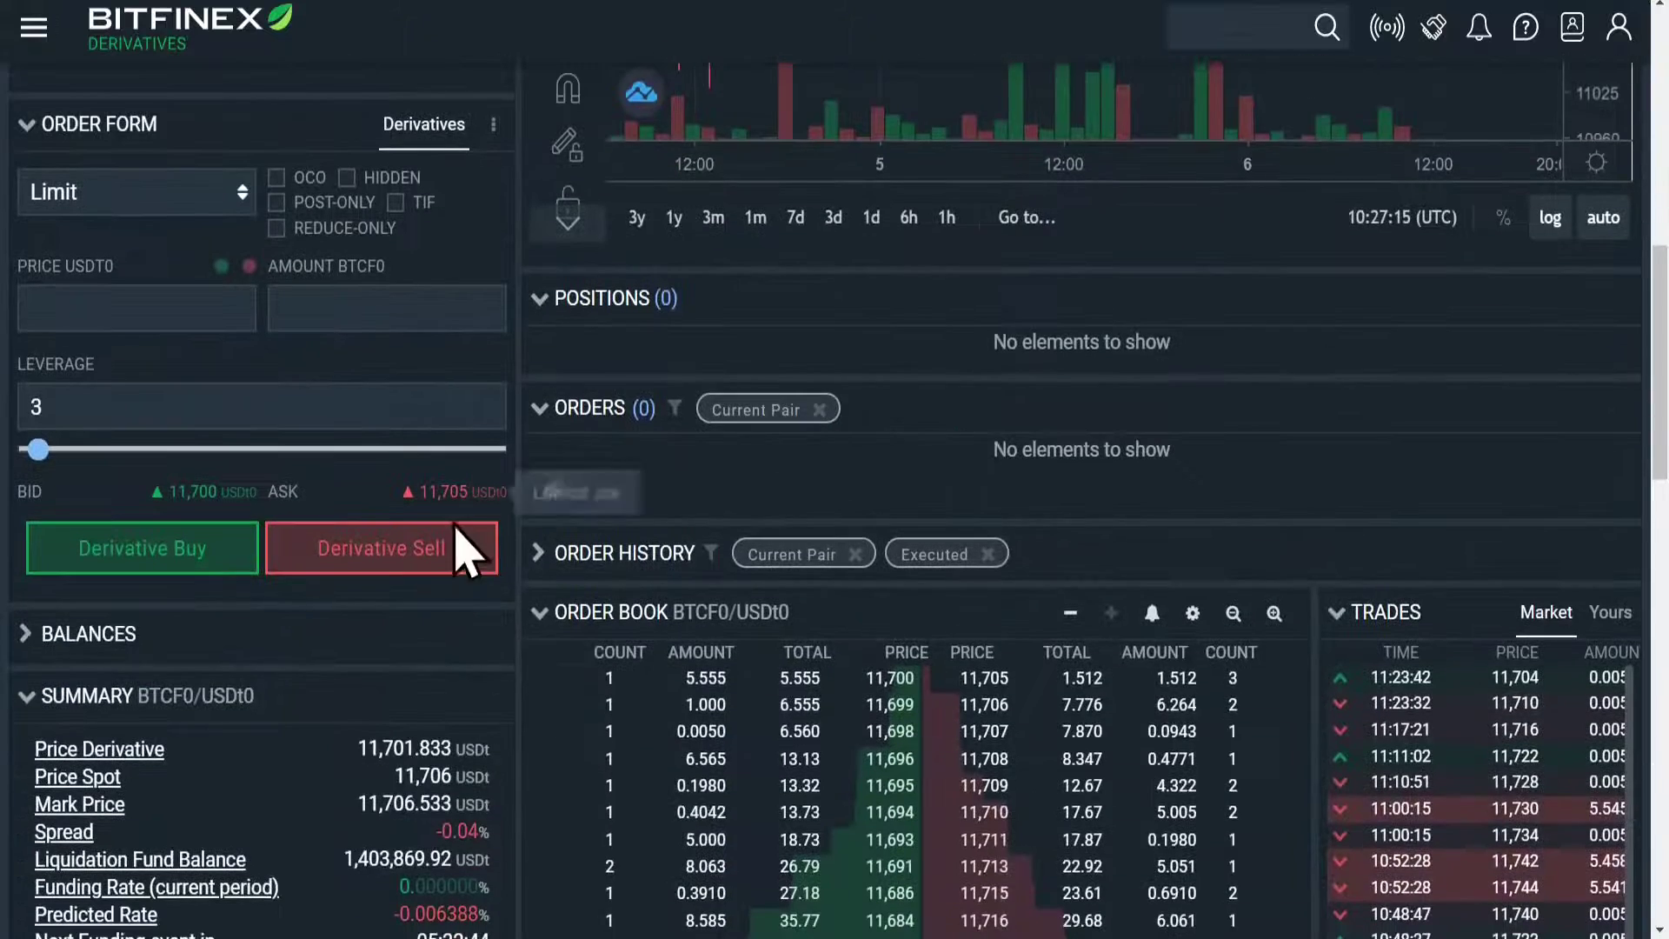
pyautogui.scroll(-5, 408, 600)
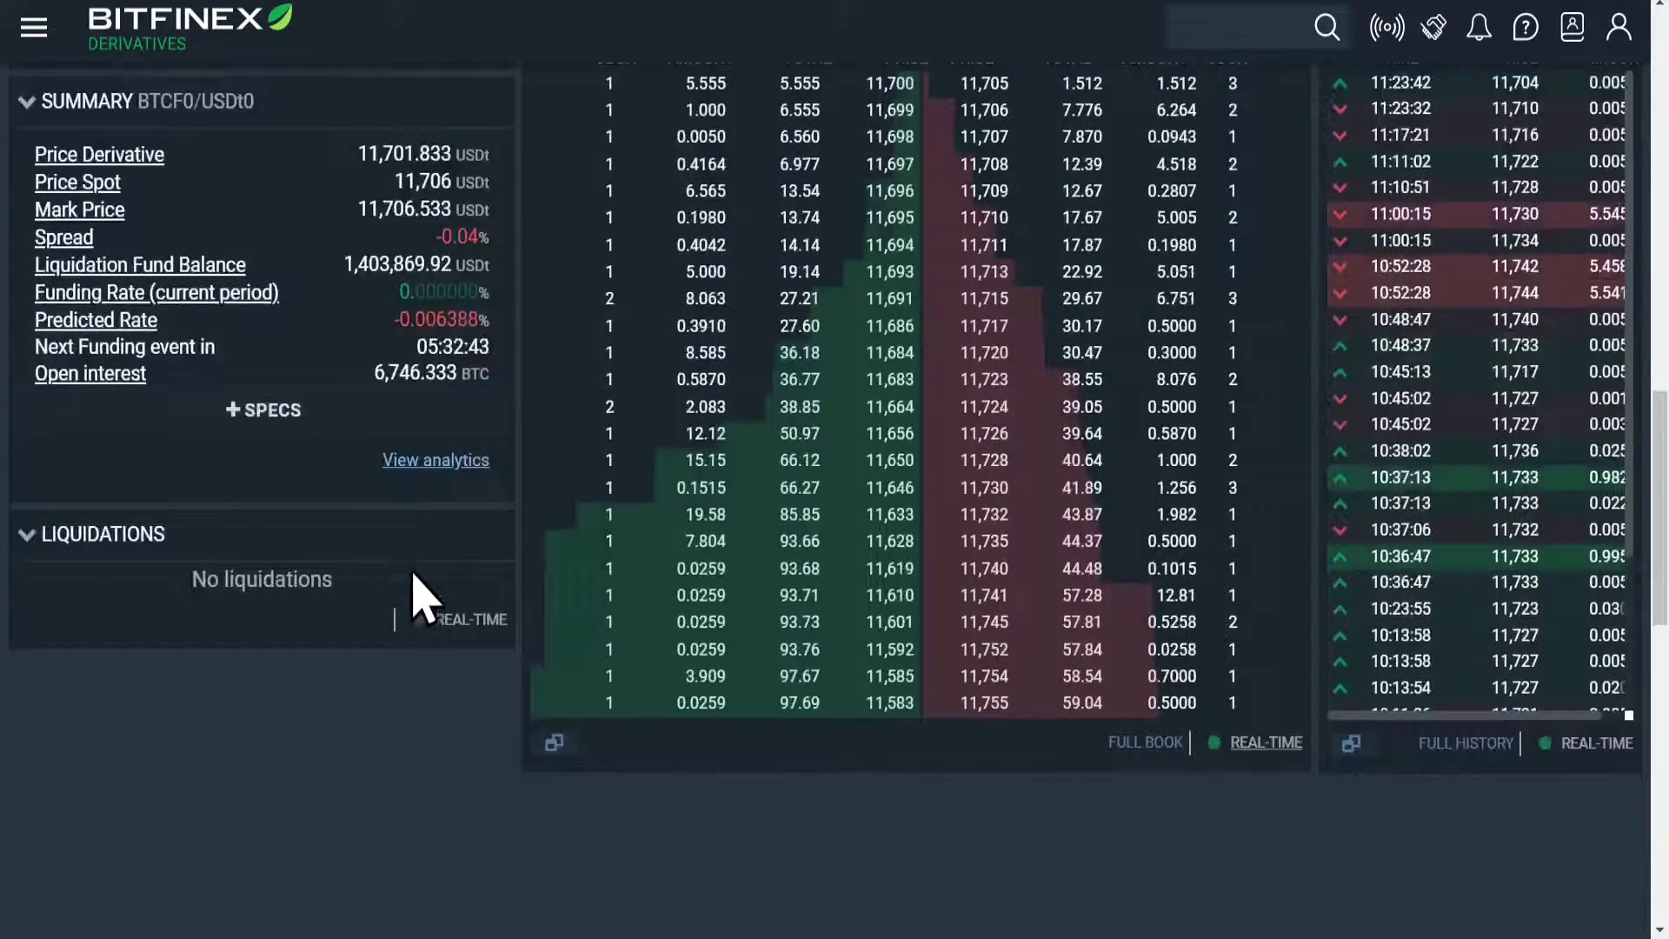
pyautogui.click(444, 469)
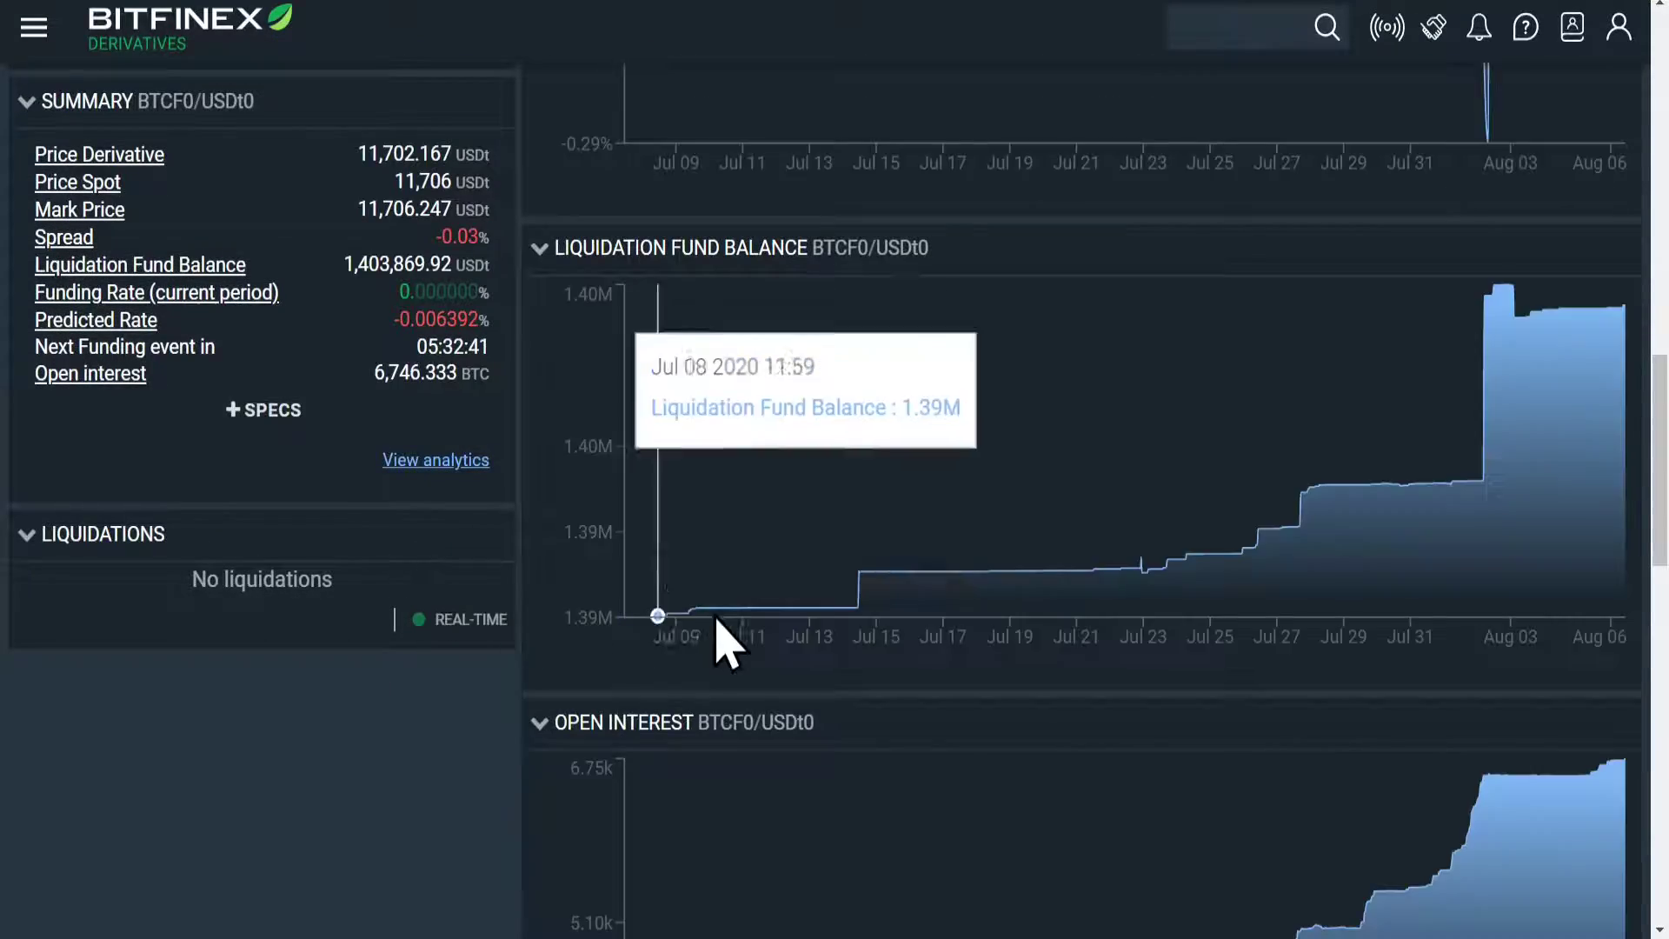
pyautogui.scroll(9, 765, 243)
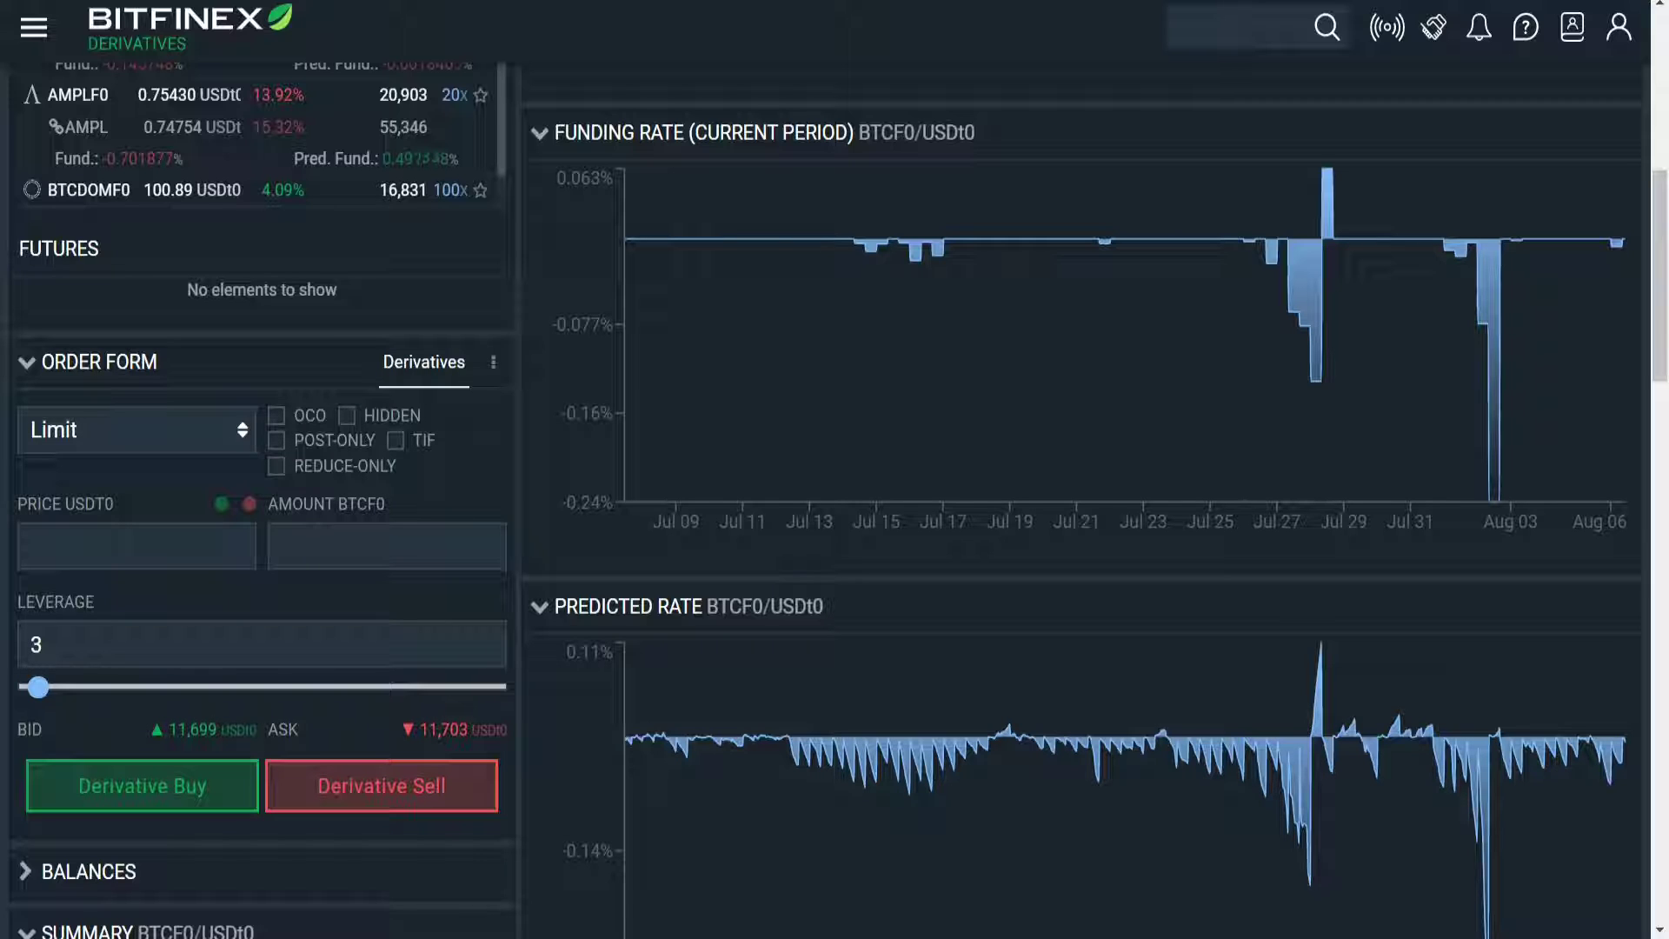
pyautogui.moveTo(891, 286)
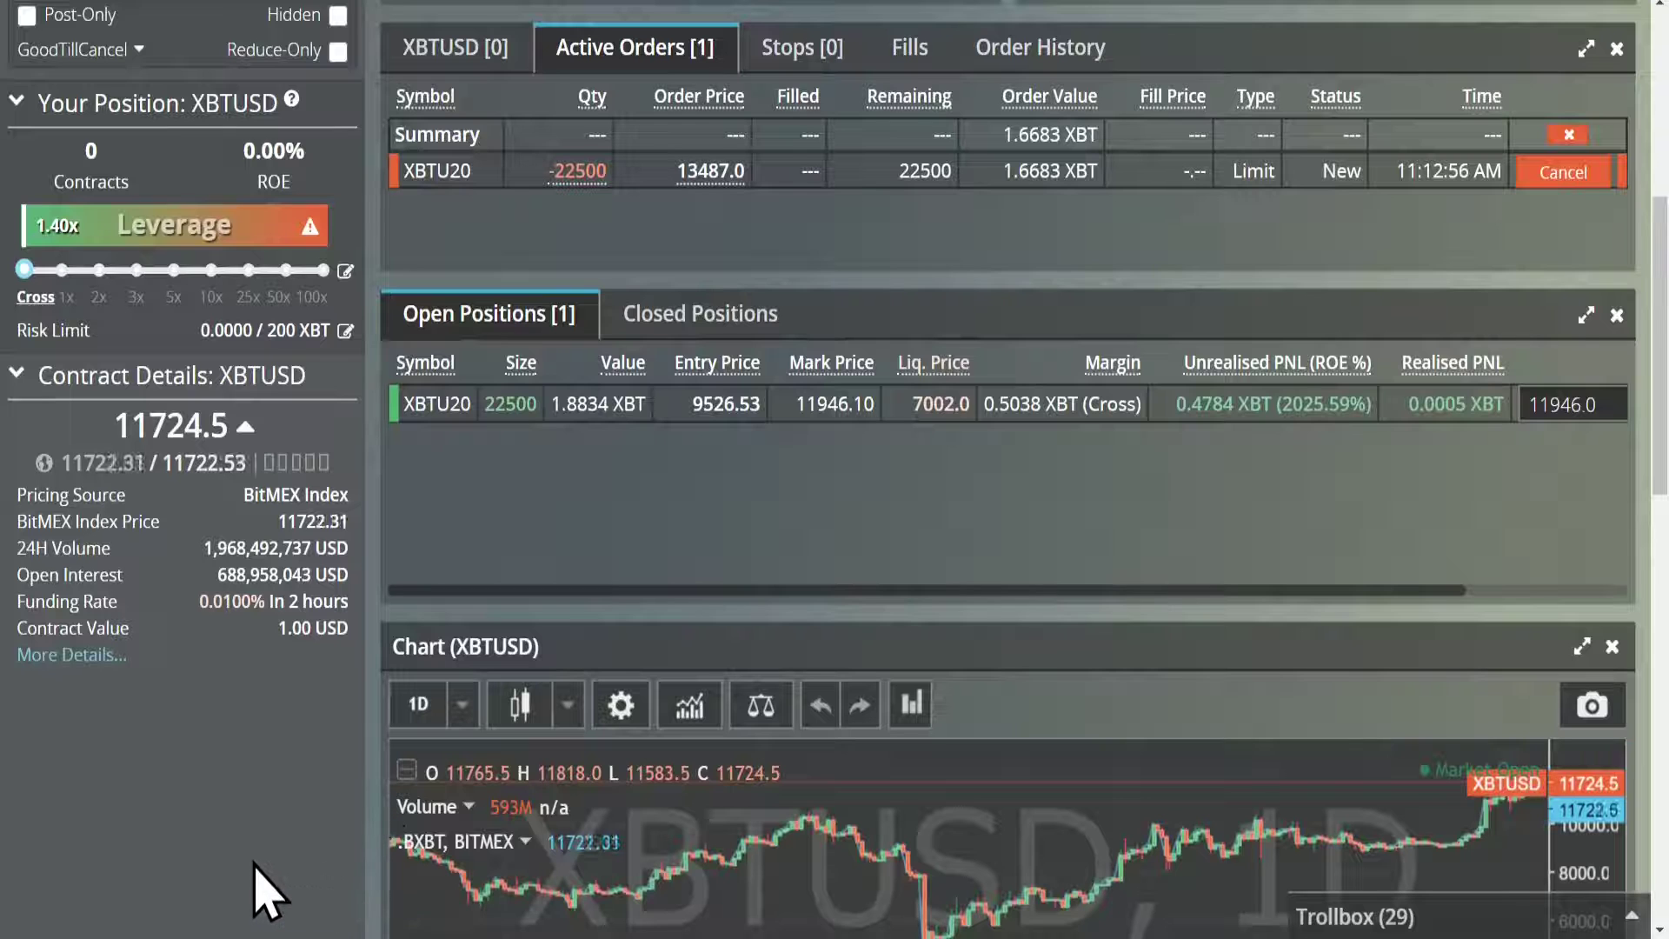
# Review BitMEX's XBTUSD contract details, active limit order and open XBTU20 position.
pyautogui.moveTo(246, 634)
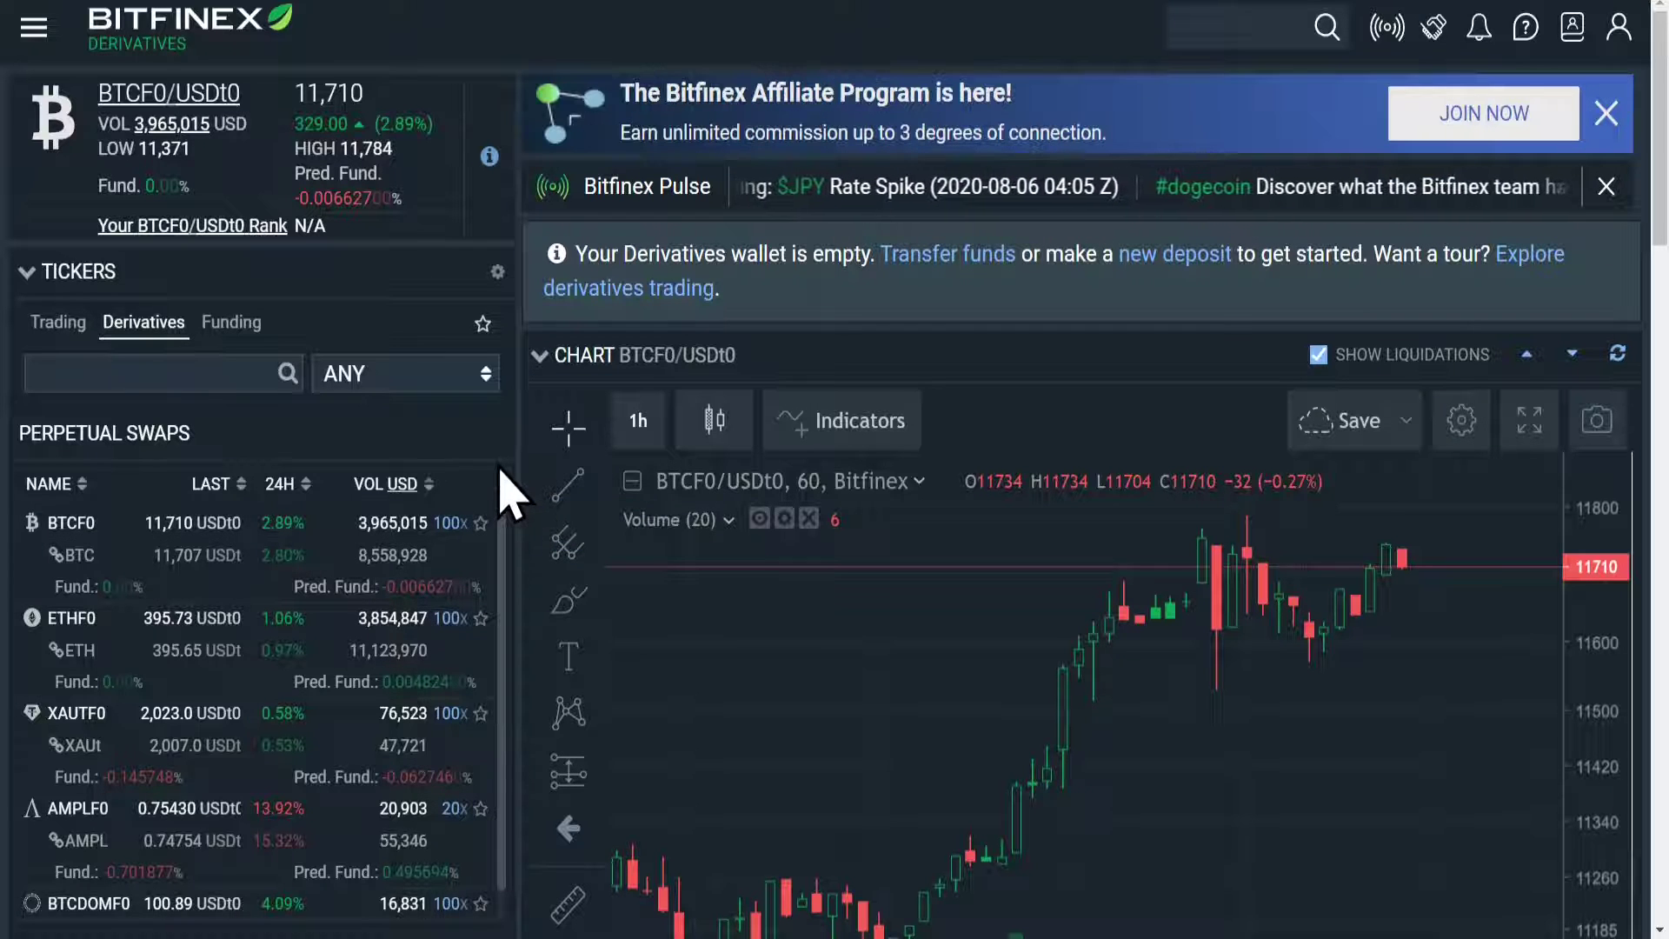
# Enter a limit price of 11500 and an amount of 1 BTCF0.
pyautogui.scroll(-8, 496, 522)
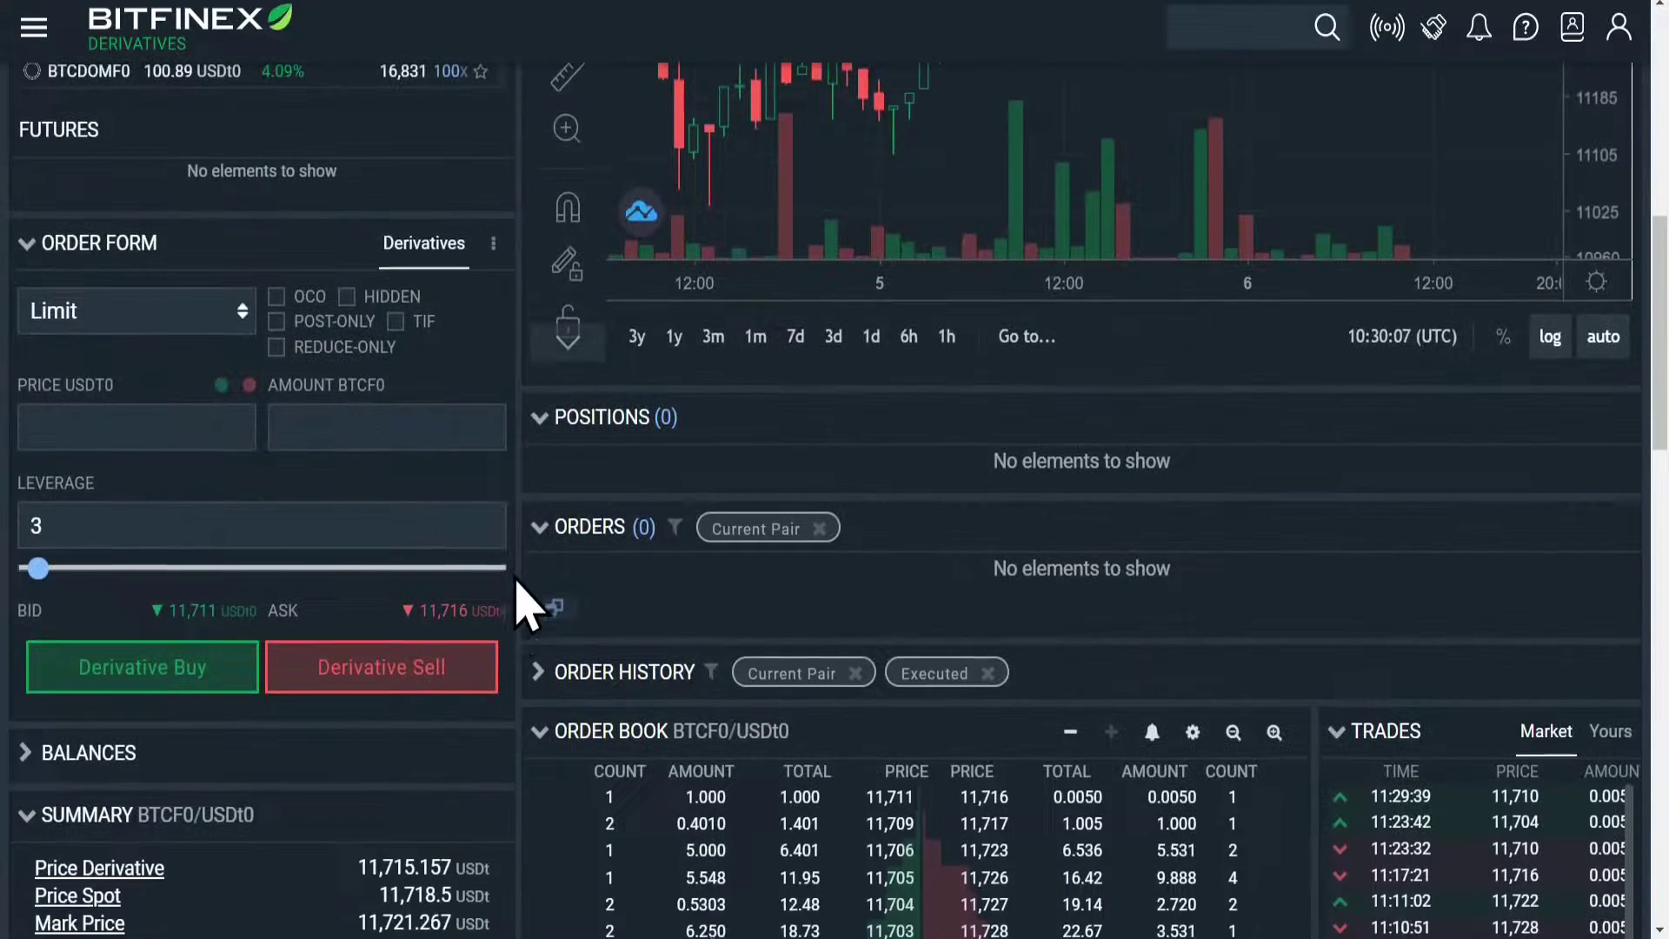
pyautogui.click(122, 426)
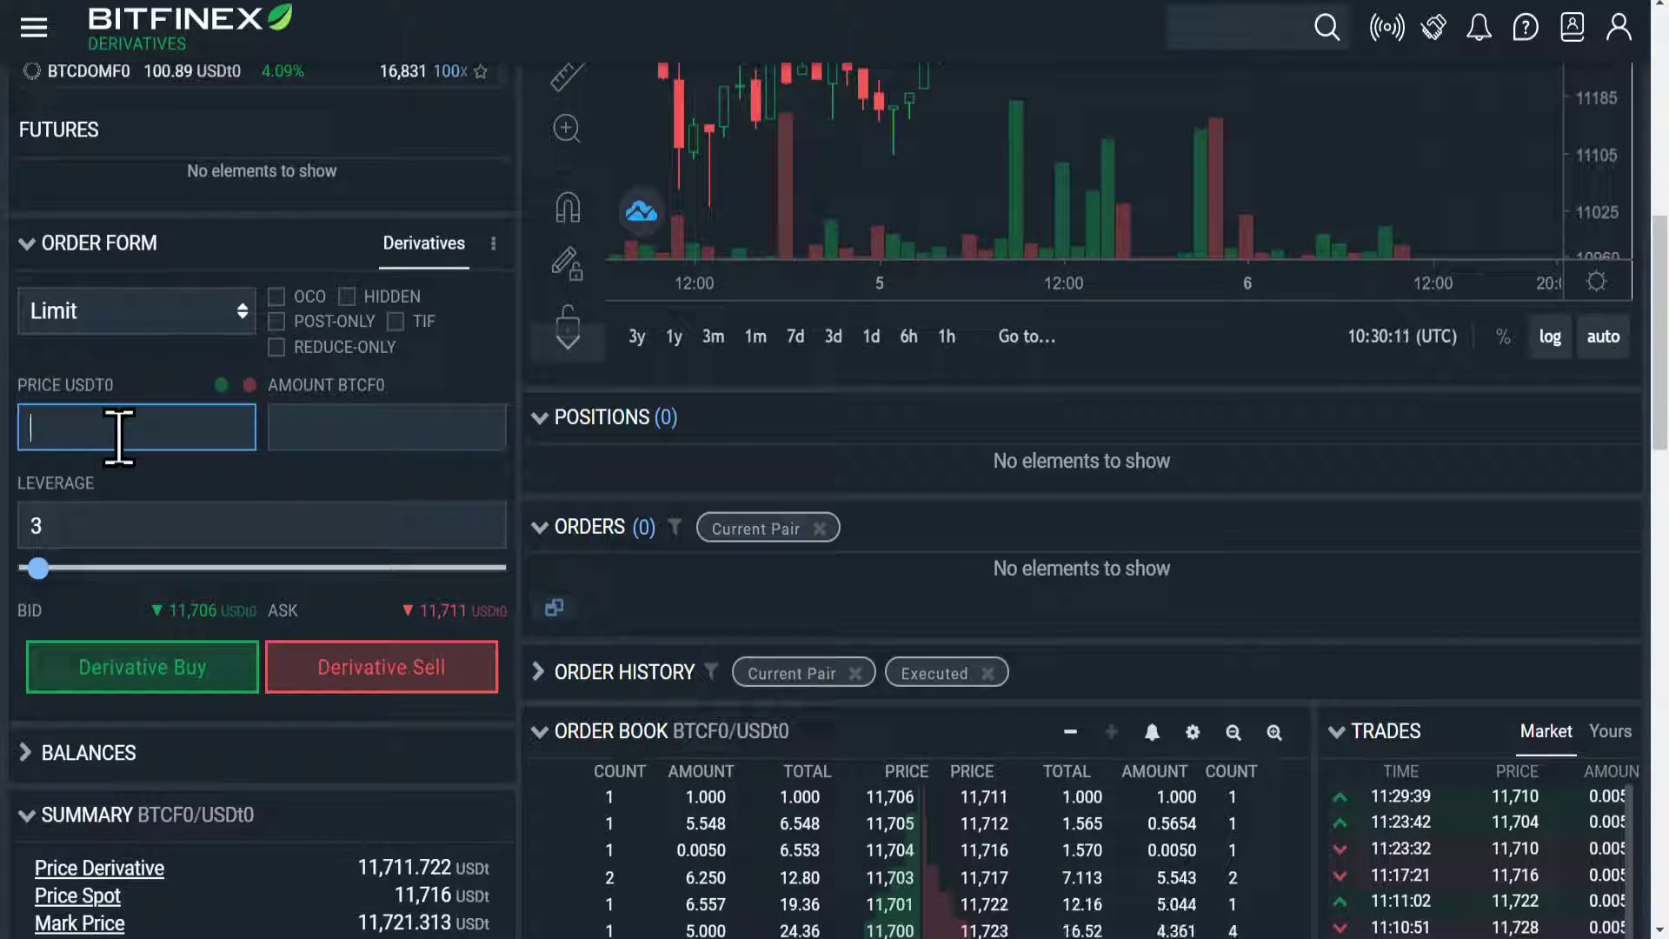
pyautogui.write('11')
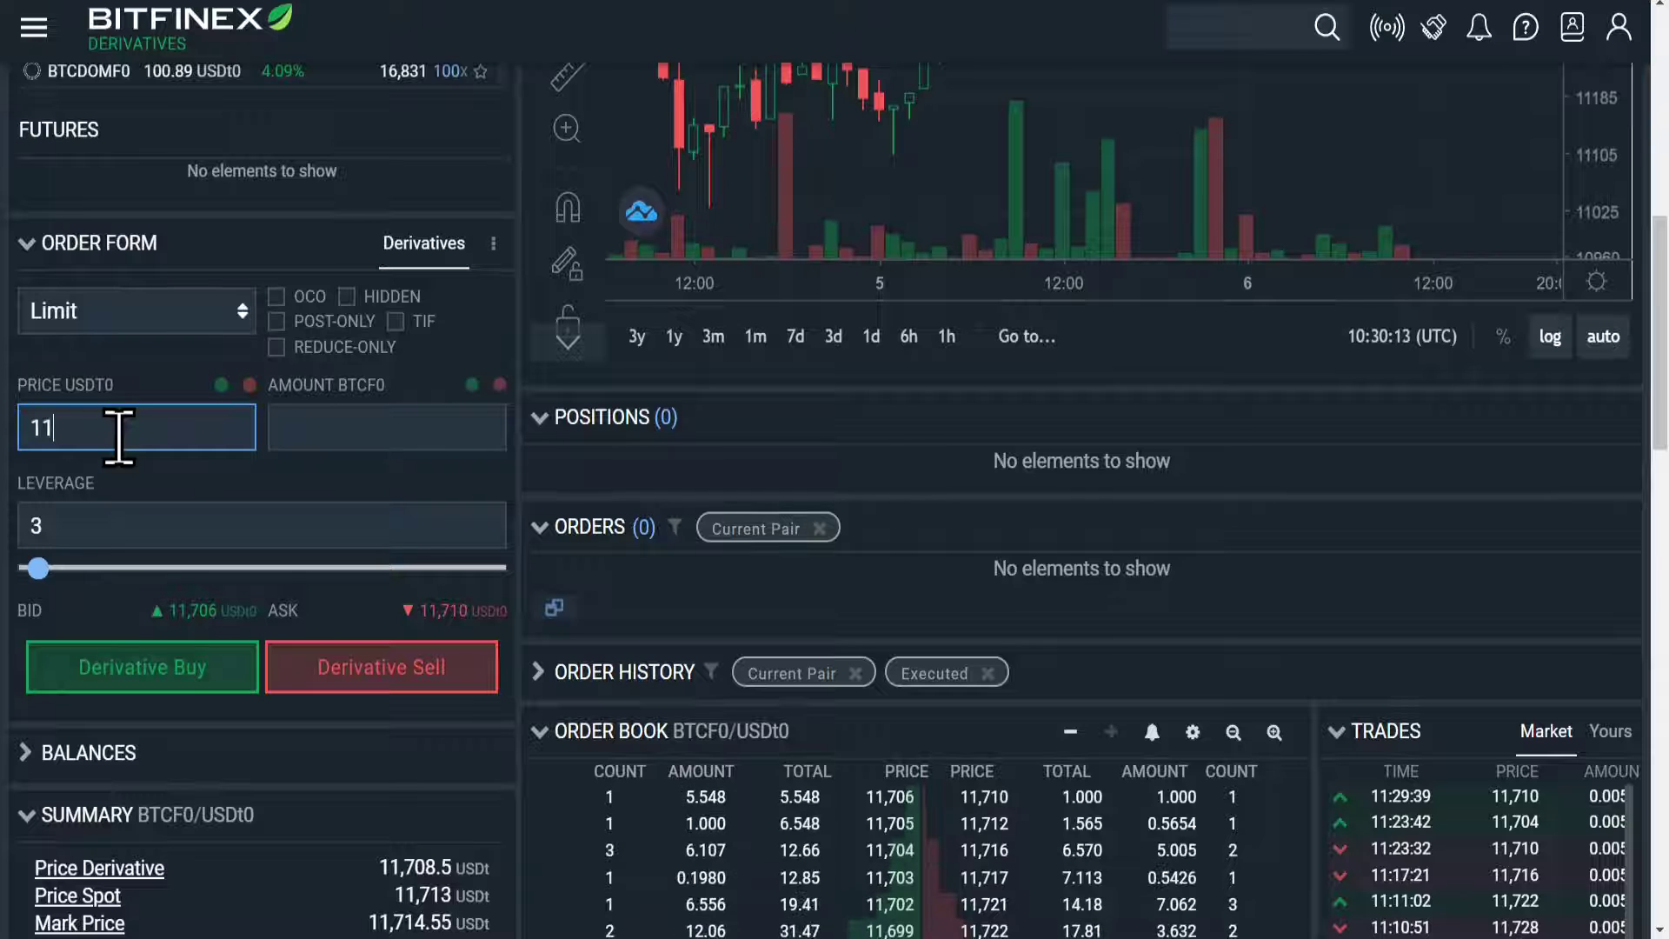
pyautogui.write('500')
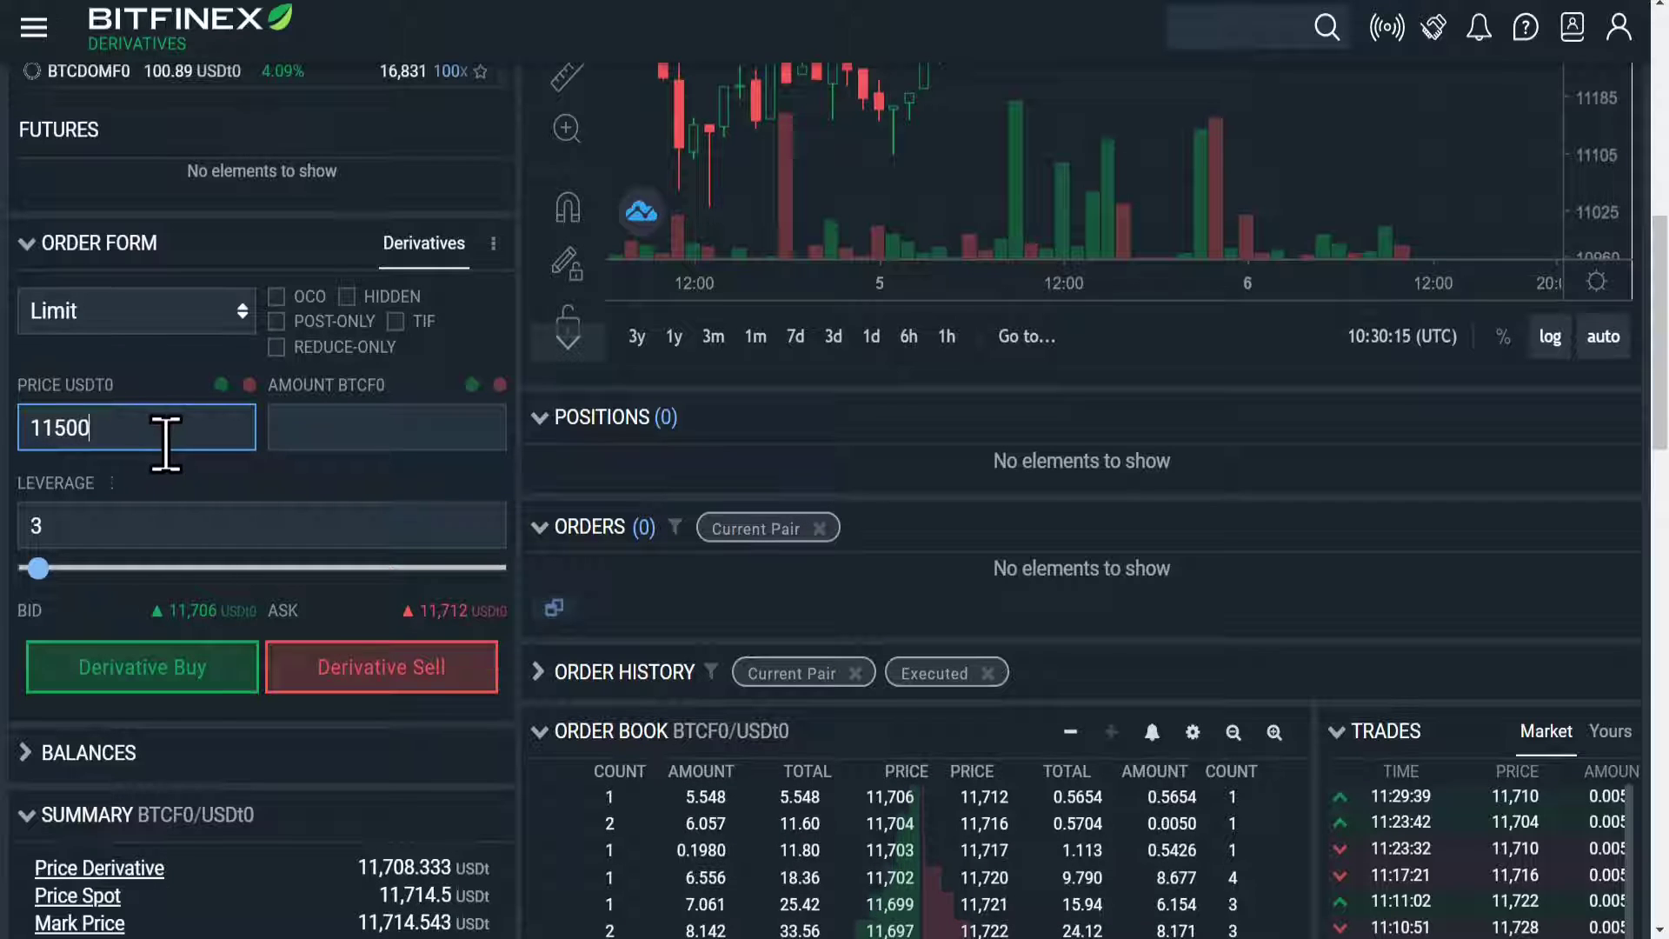
pyautogui.click(325, 425)
pyautogui.write('1')
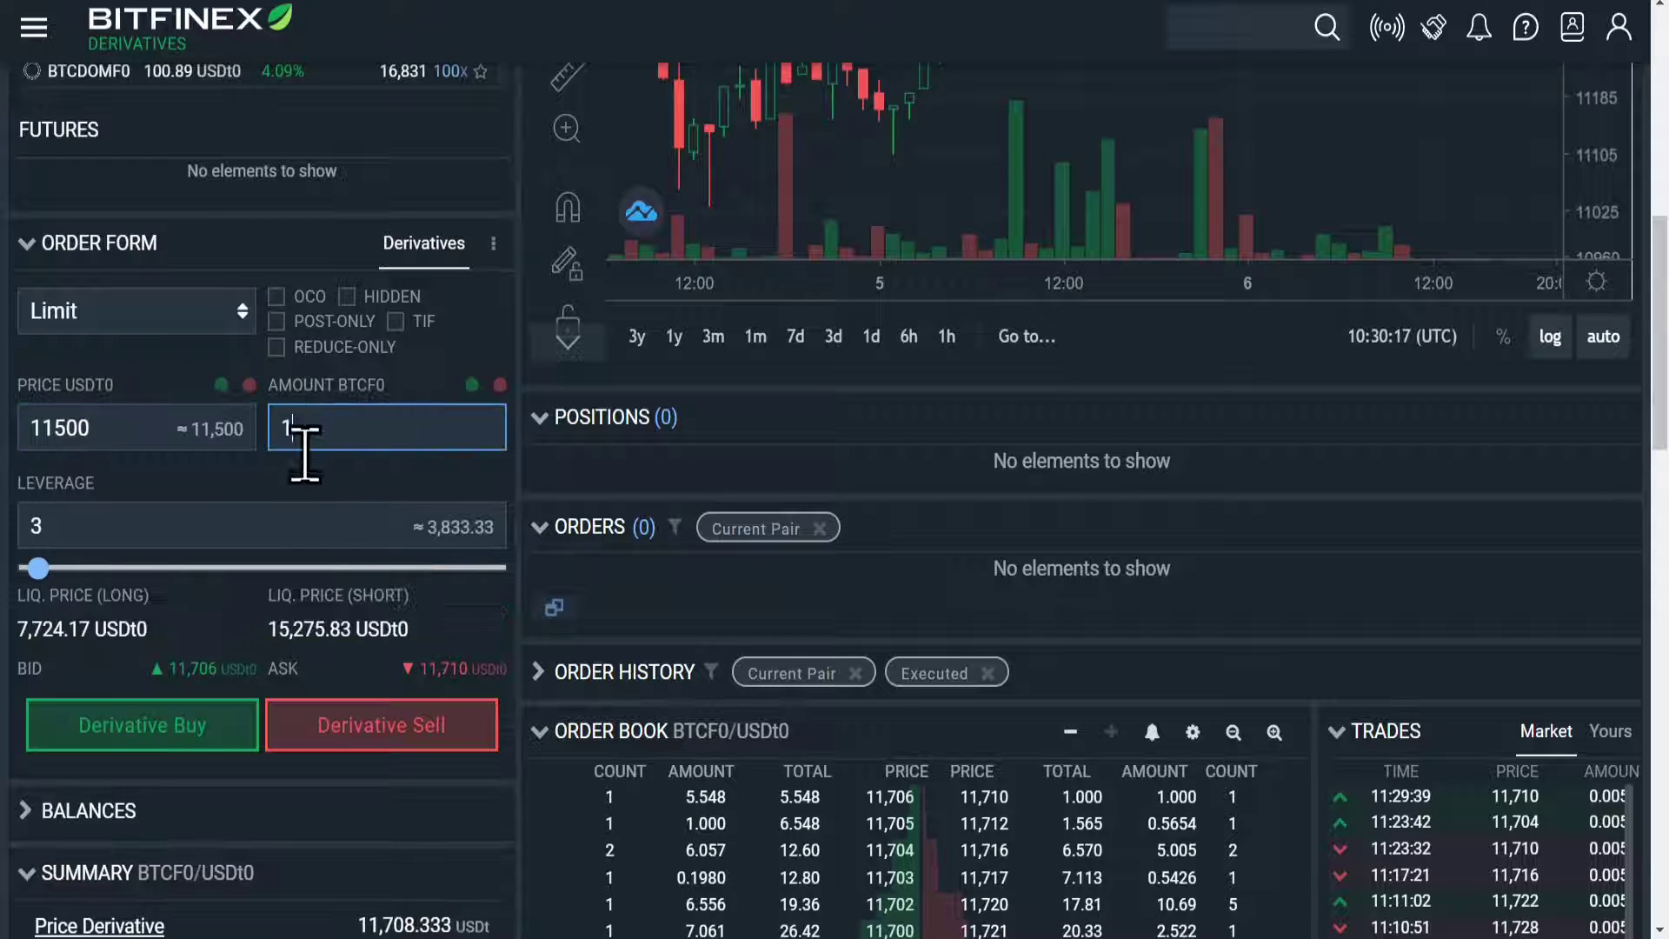
# Try several leverage values, settling on 3x, and check the estimated required collateral of about 3,833.33.
pyautogui.moveTo(24, 570); pyautogui.dragTo(16, 566)
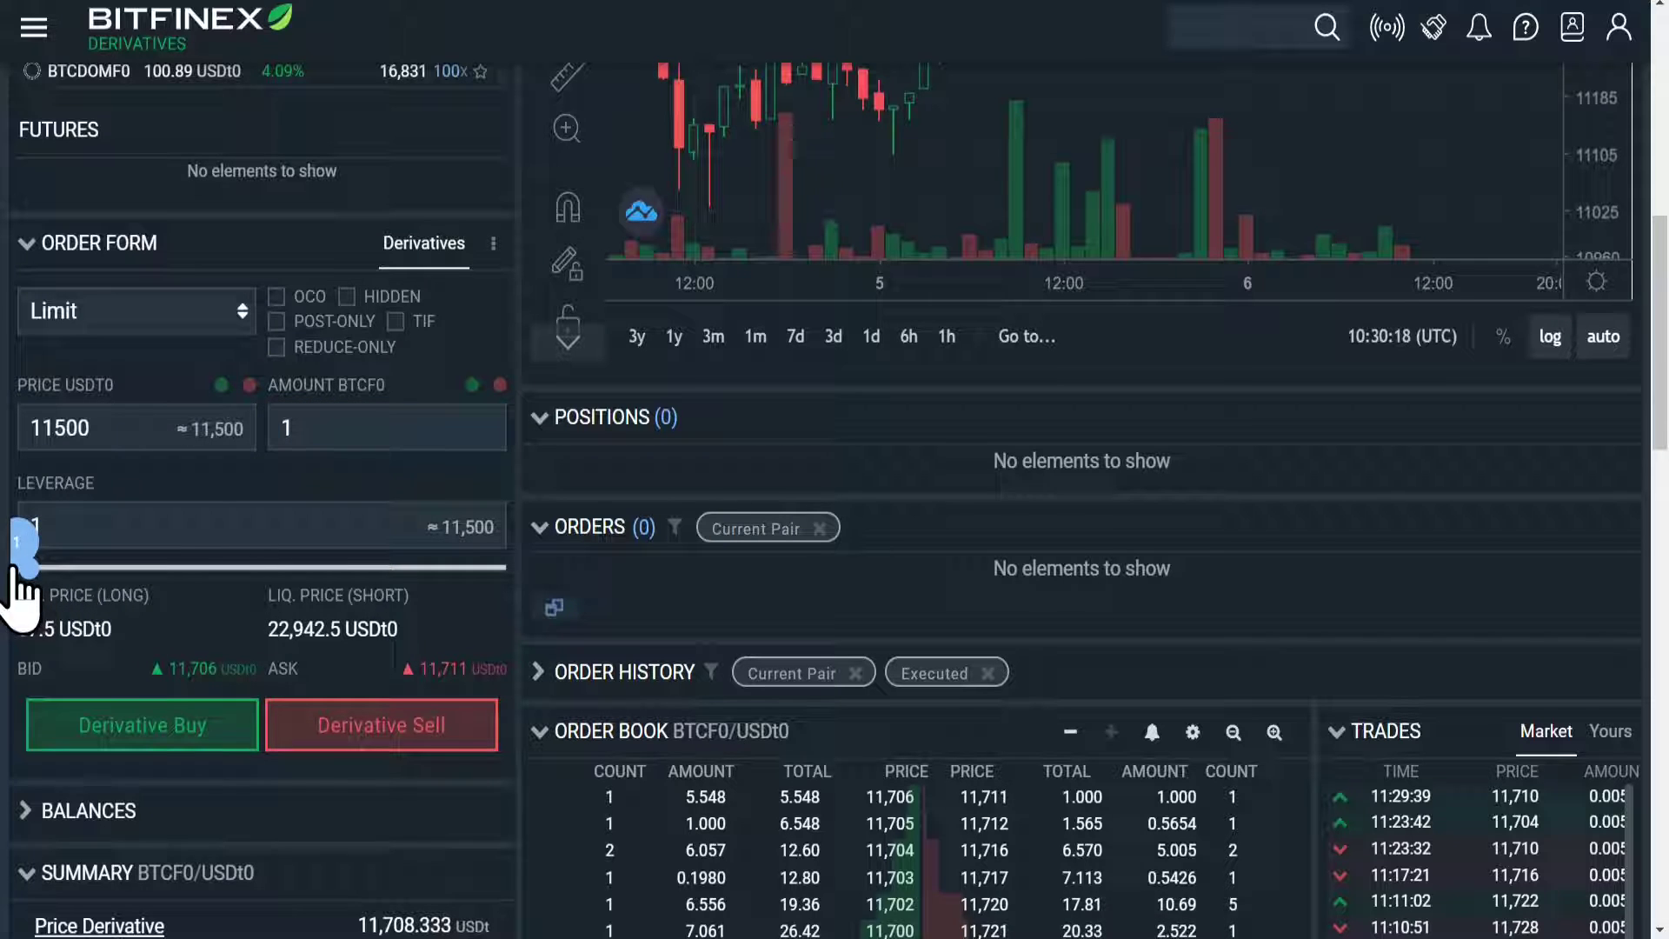
pyautogui.click(39, 526)
pyautogui.write('1')
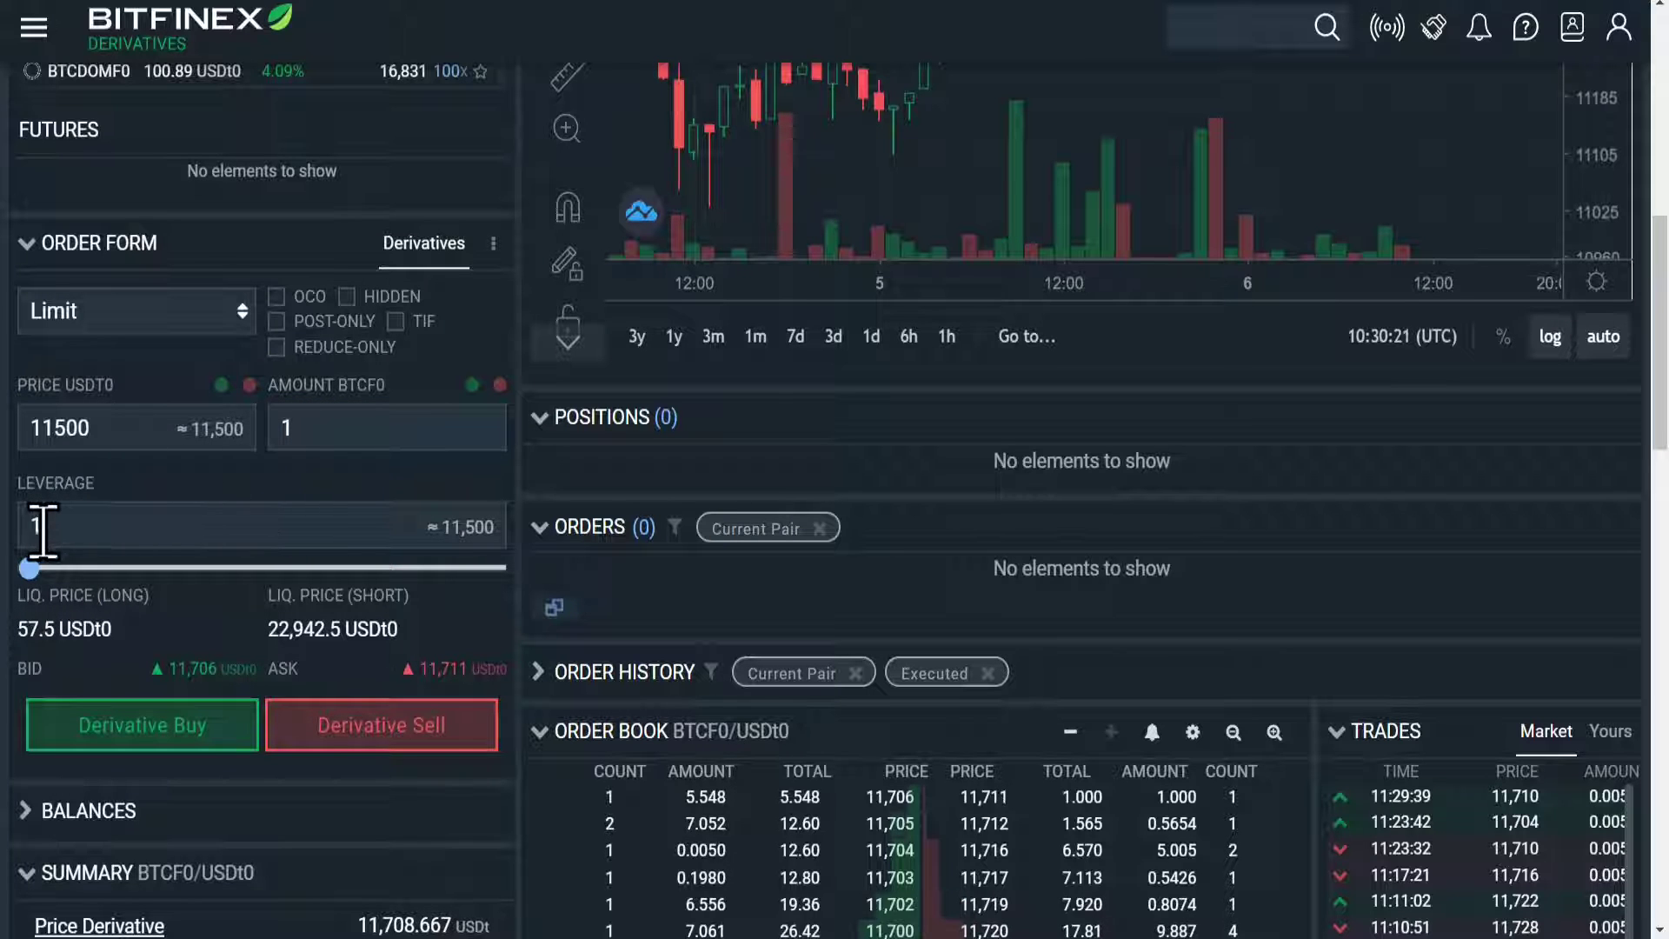
pyautogui.moveTo(465, 563)
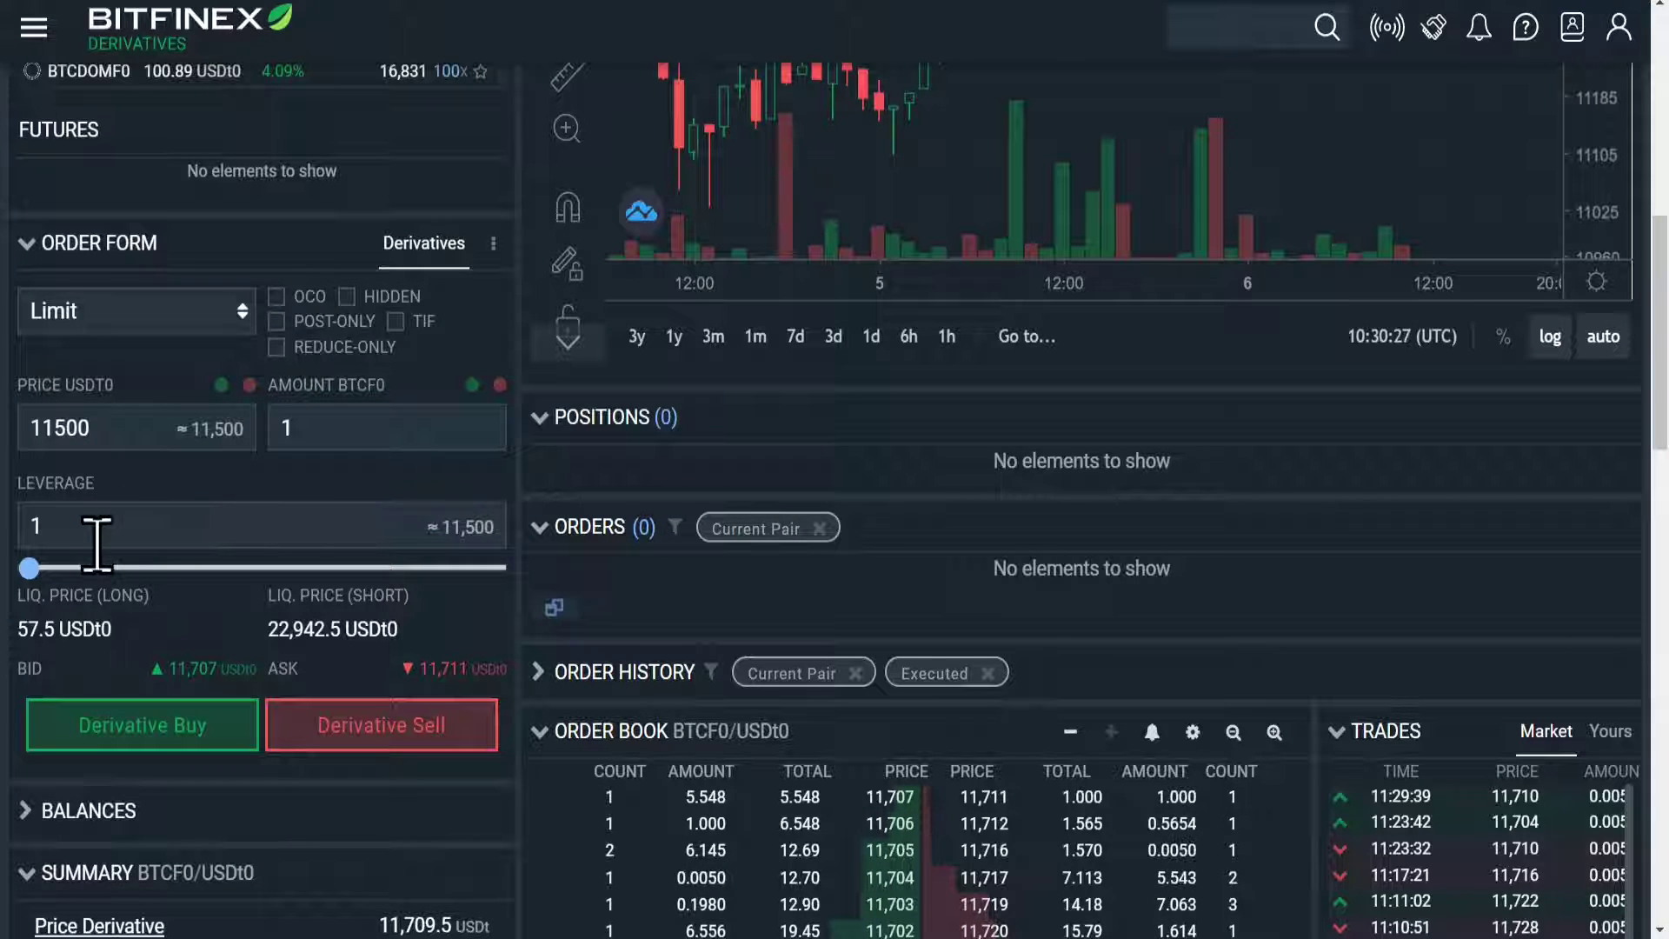
pyautogui.moveTo(30, 568); pyautogui.dragTo(77, 567)
pyautogui.moveTo(447, 551)
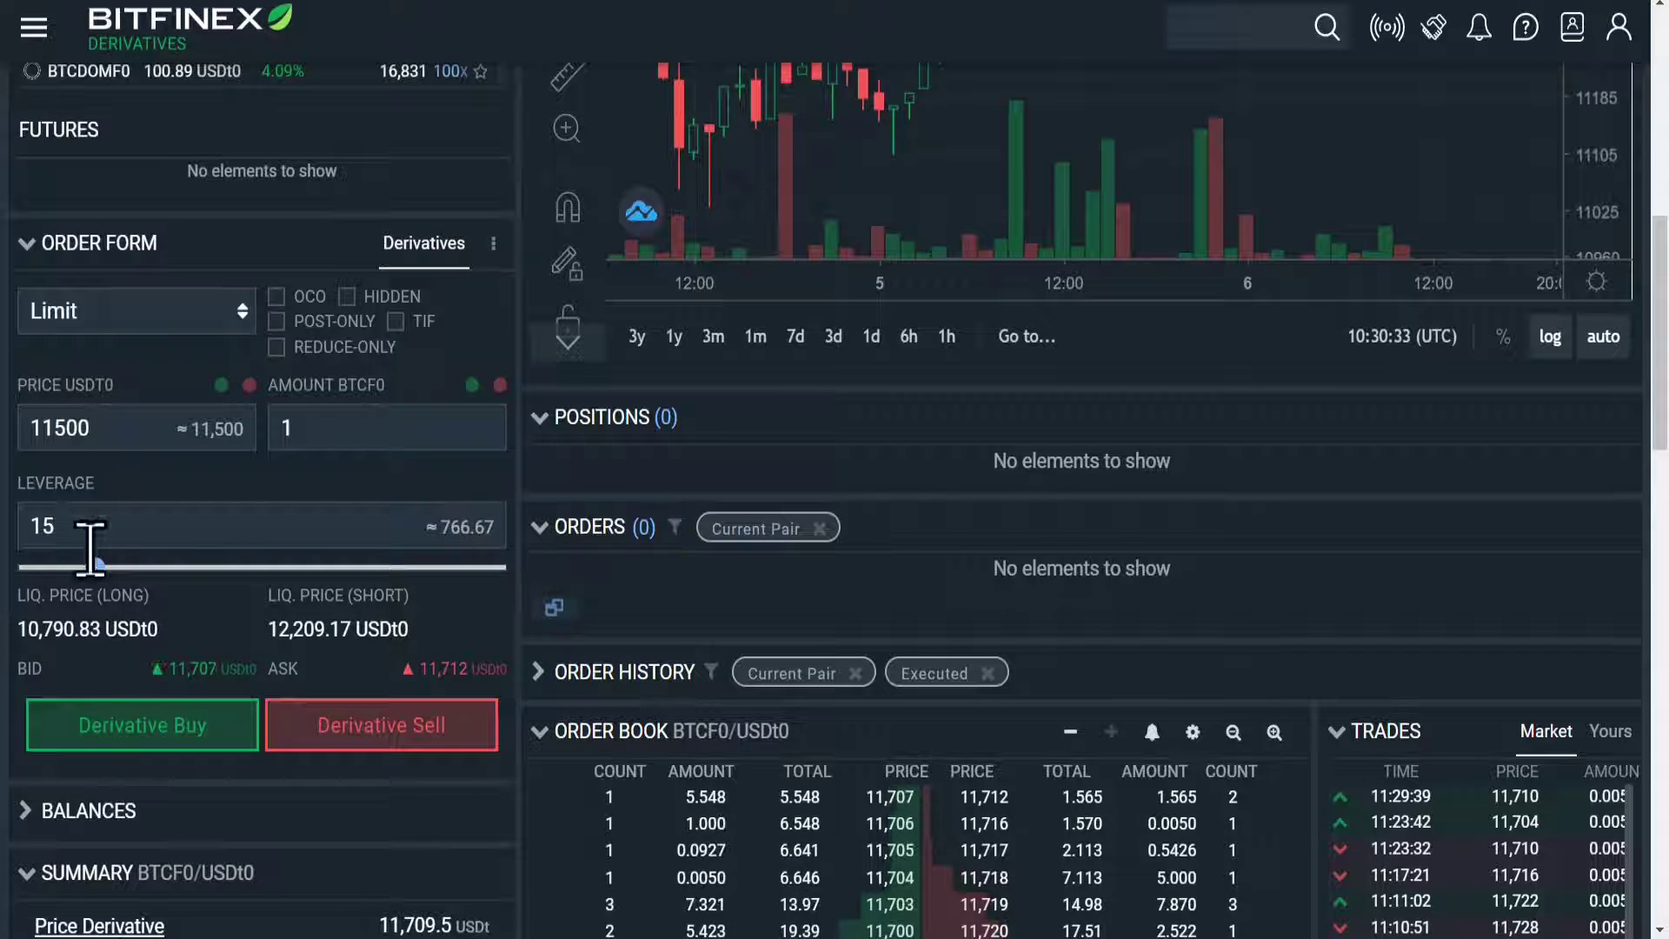
pyautogui.moveTo(96, 568); pyautogui.dragTo(31, 526)
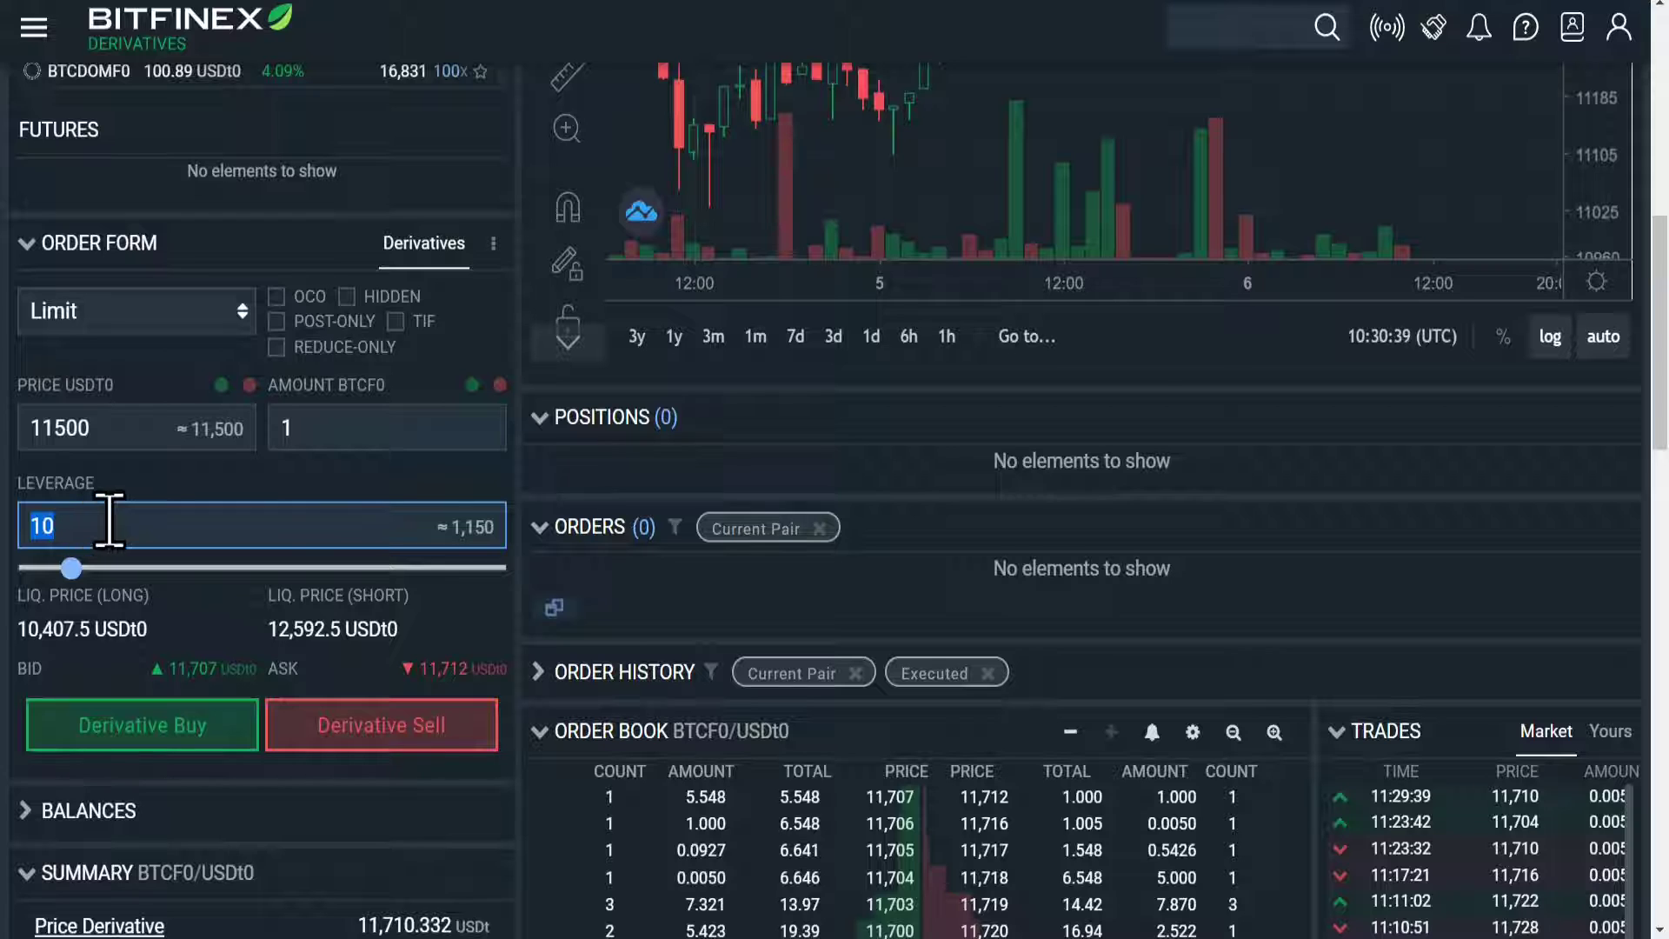
pyautogui.write('1.5')
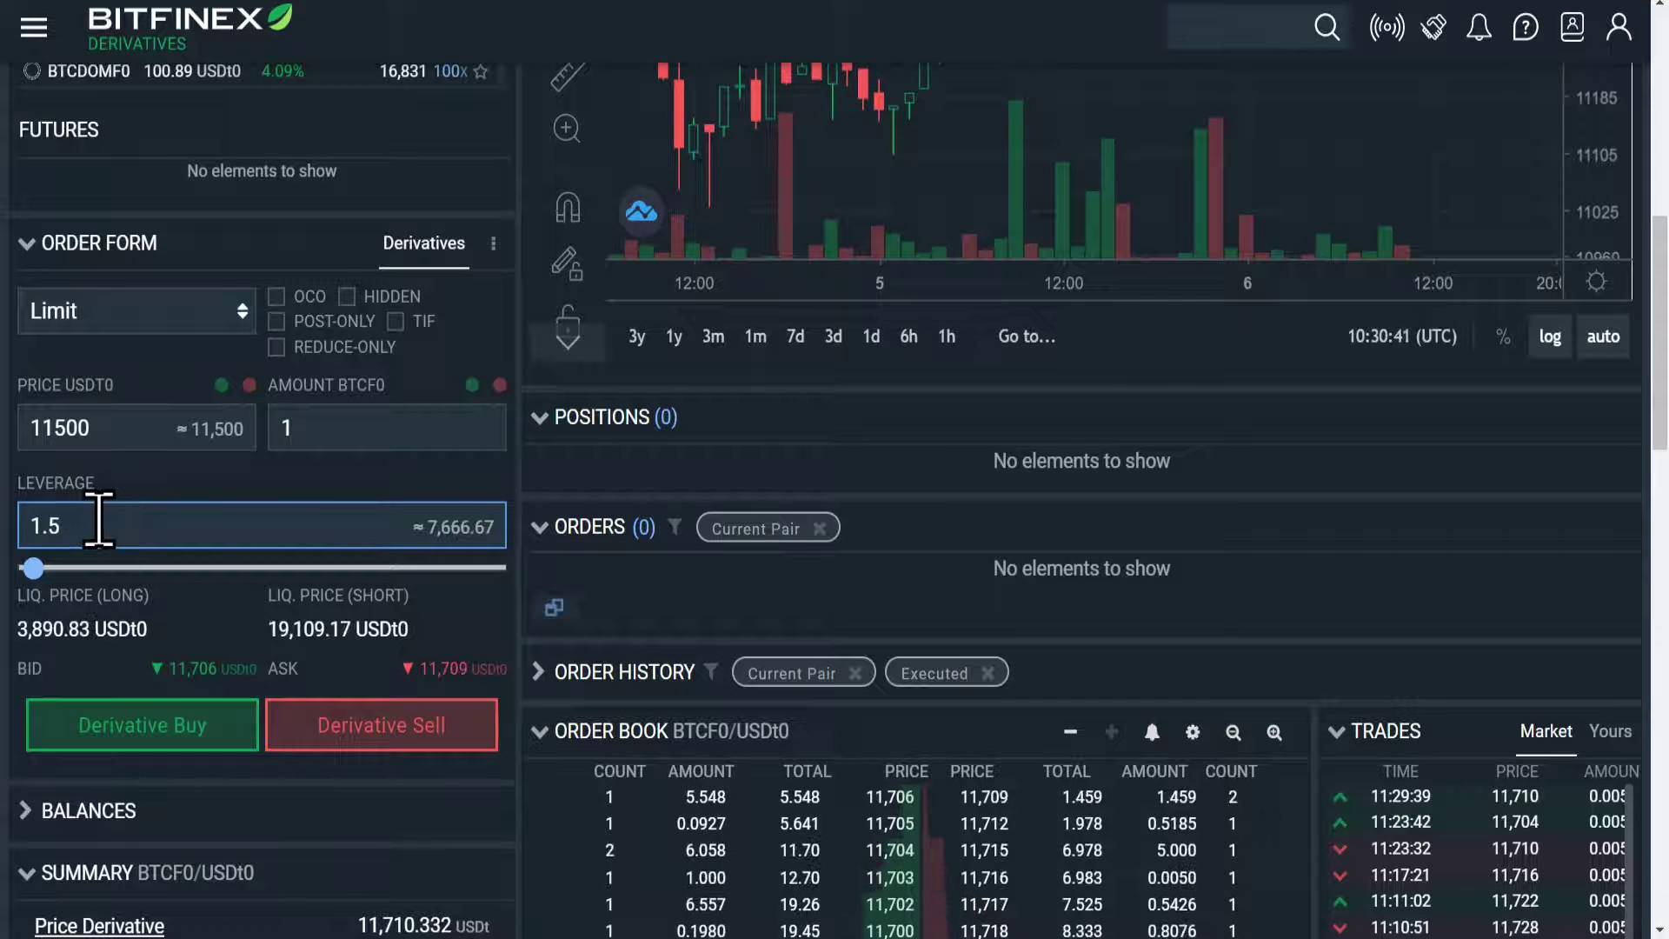
pyautogui.press('BackSpace')
pyautogui.press('BackSpace')
pyautogui.press('BackSpace')
pyautogui.write('3')
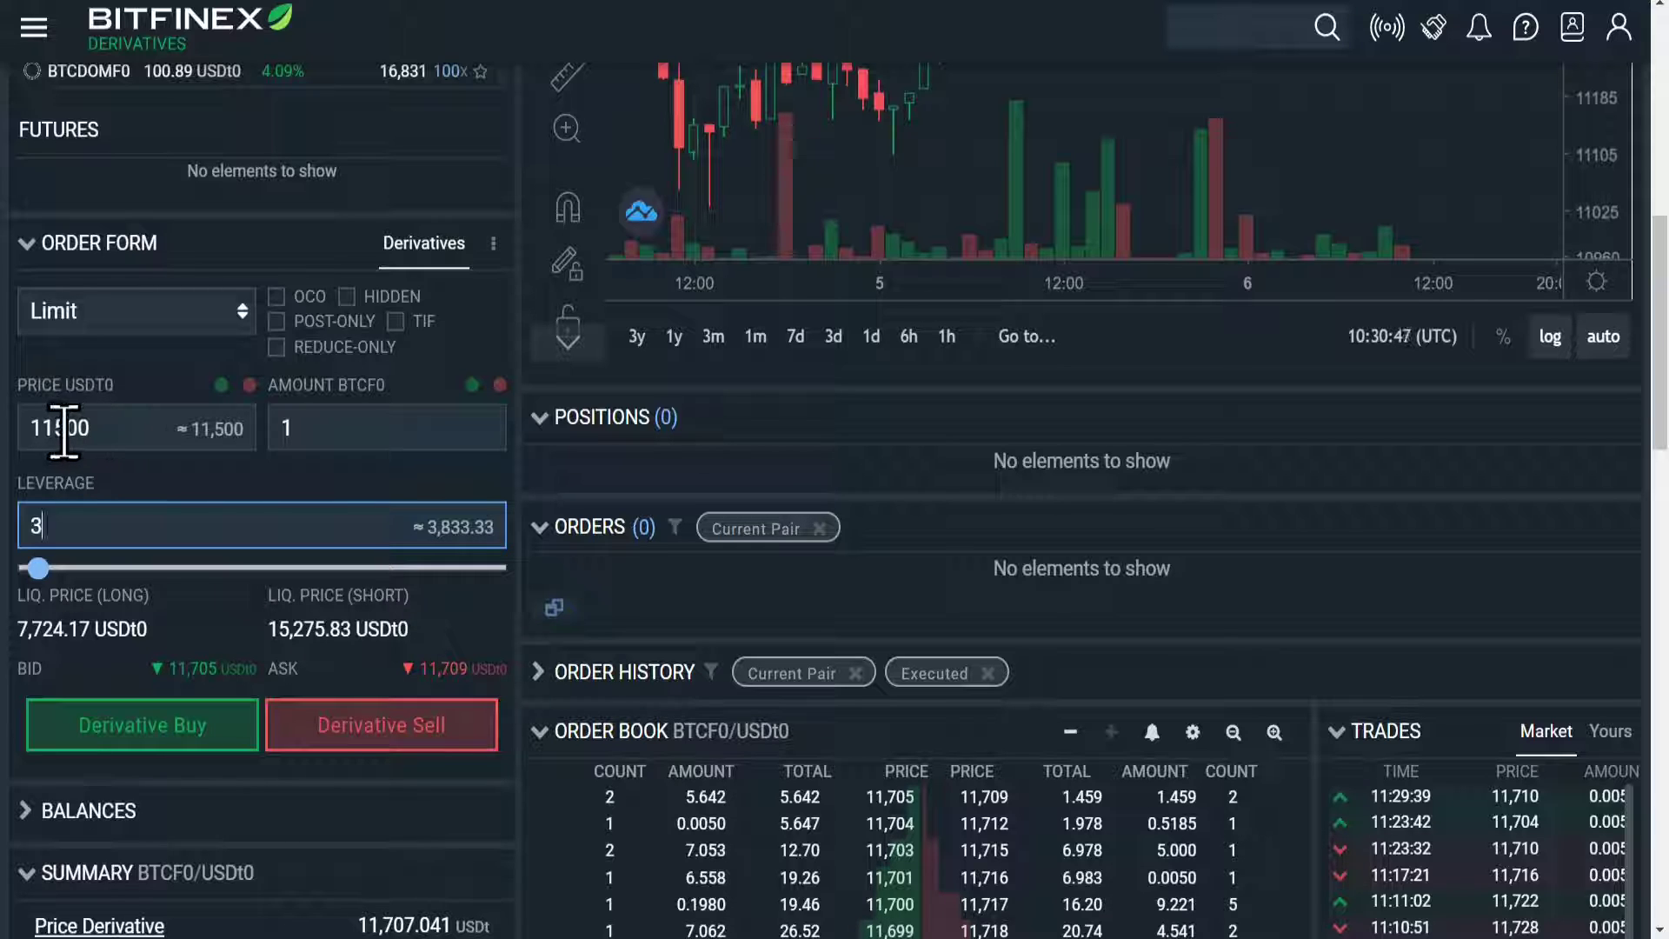
pyautogui.moveTo(435, 532)
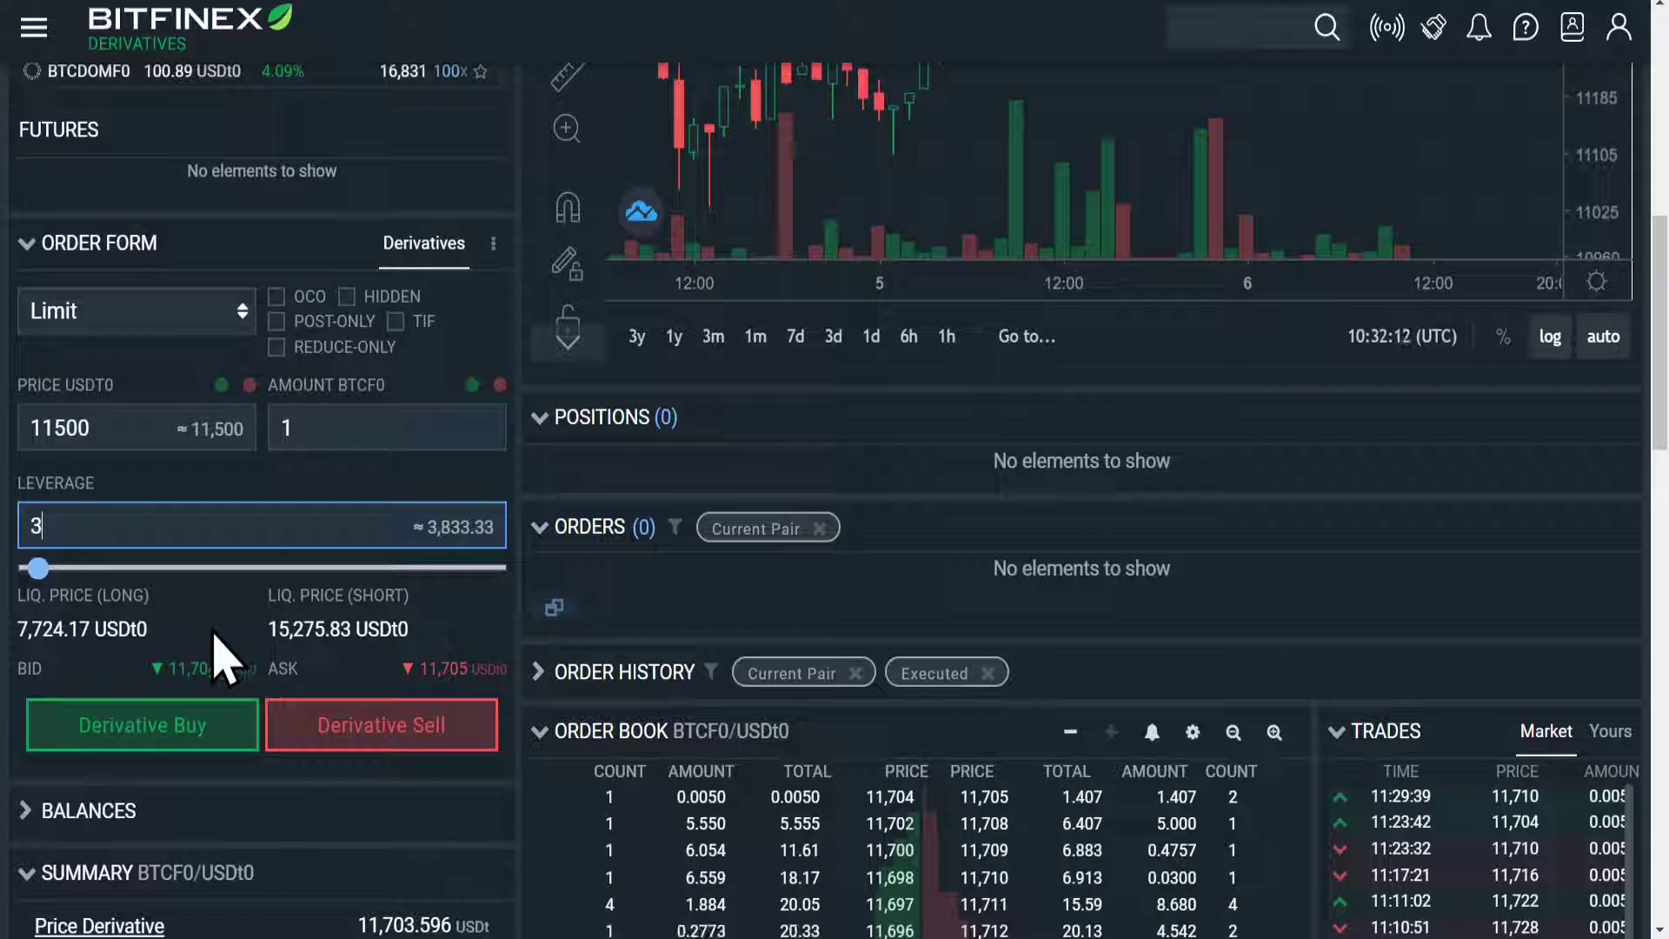
pyautogui.scroll(10, 482, 443)
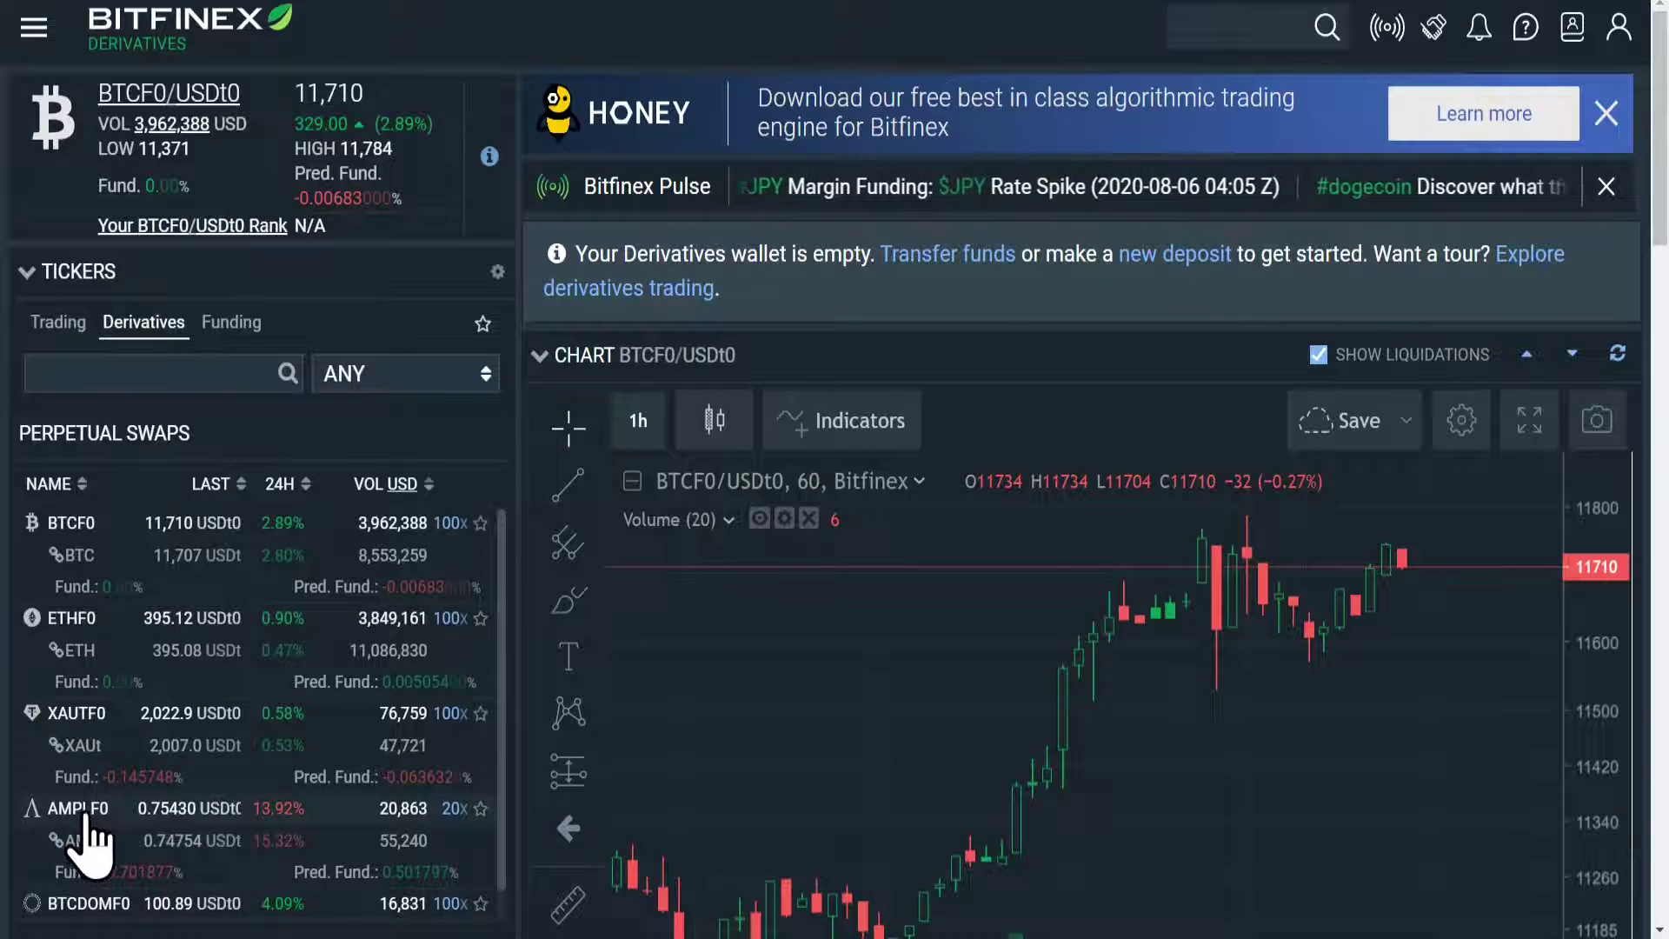
pyautogui.scroll(-1, 118, 836)
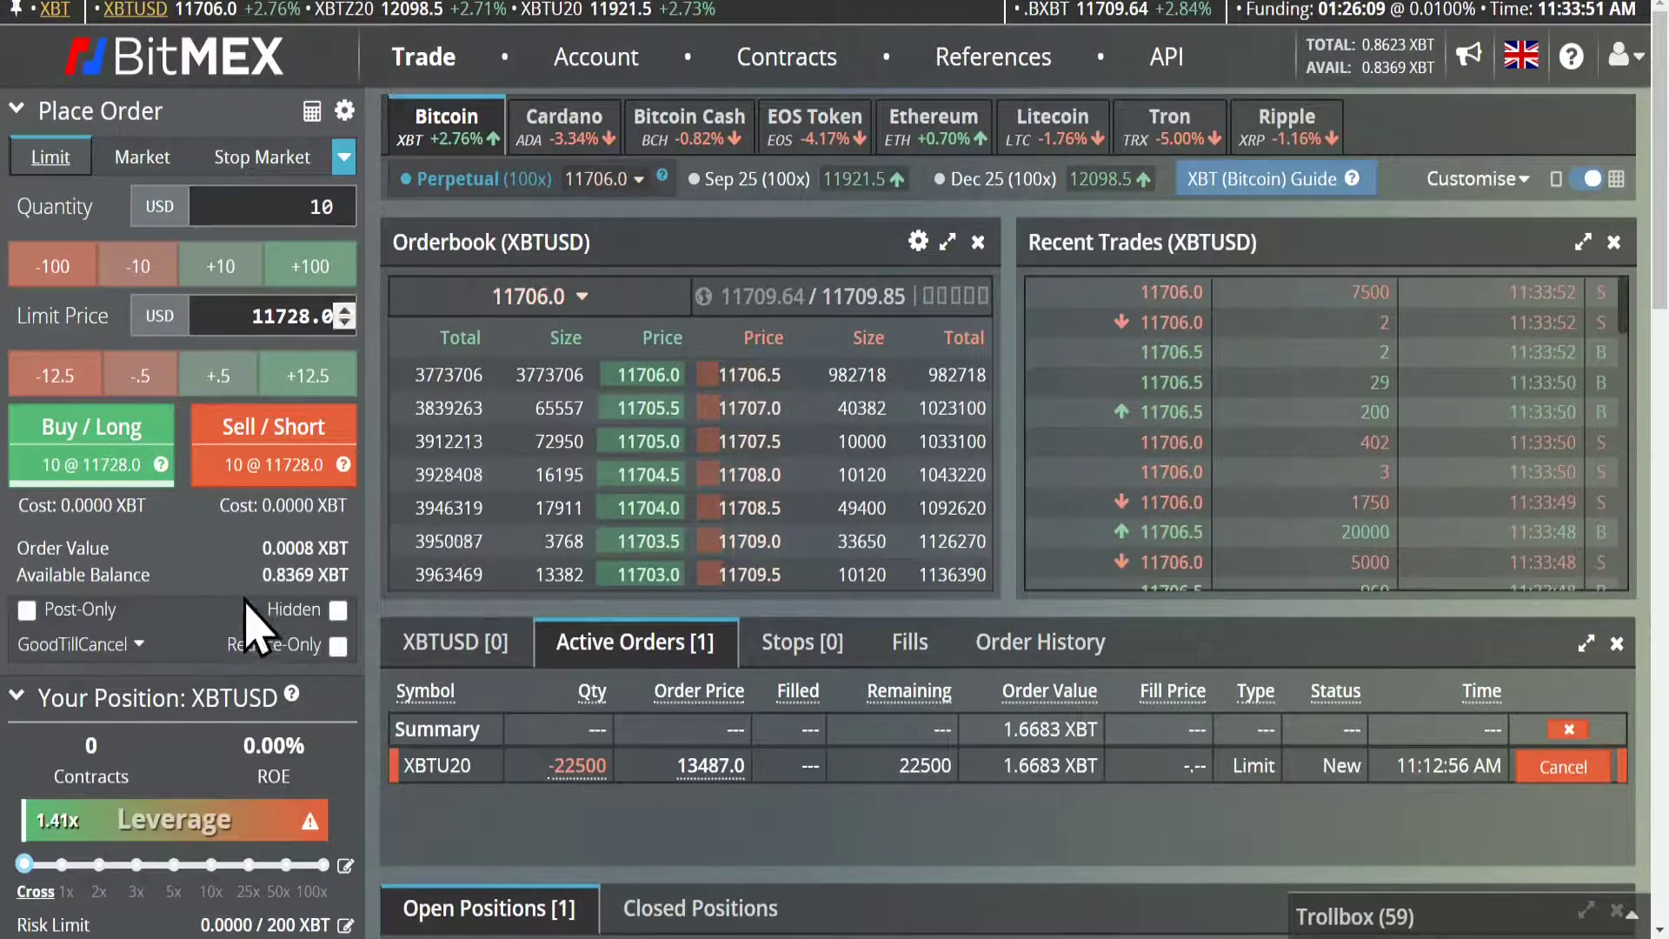
pyautogui.scroll(-15, 122, 529)
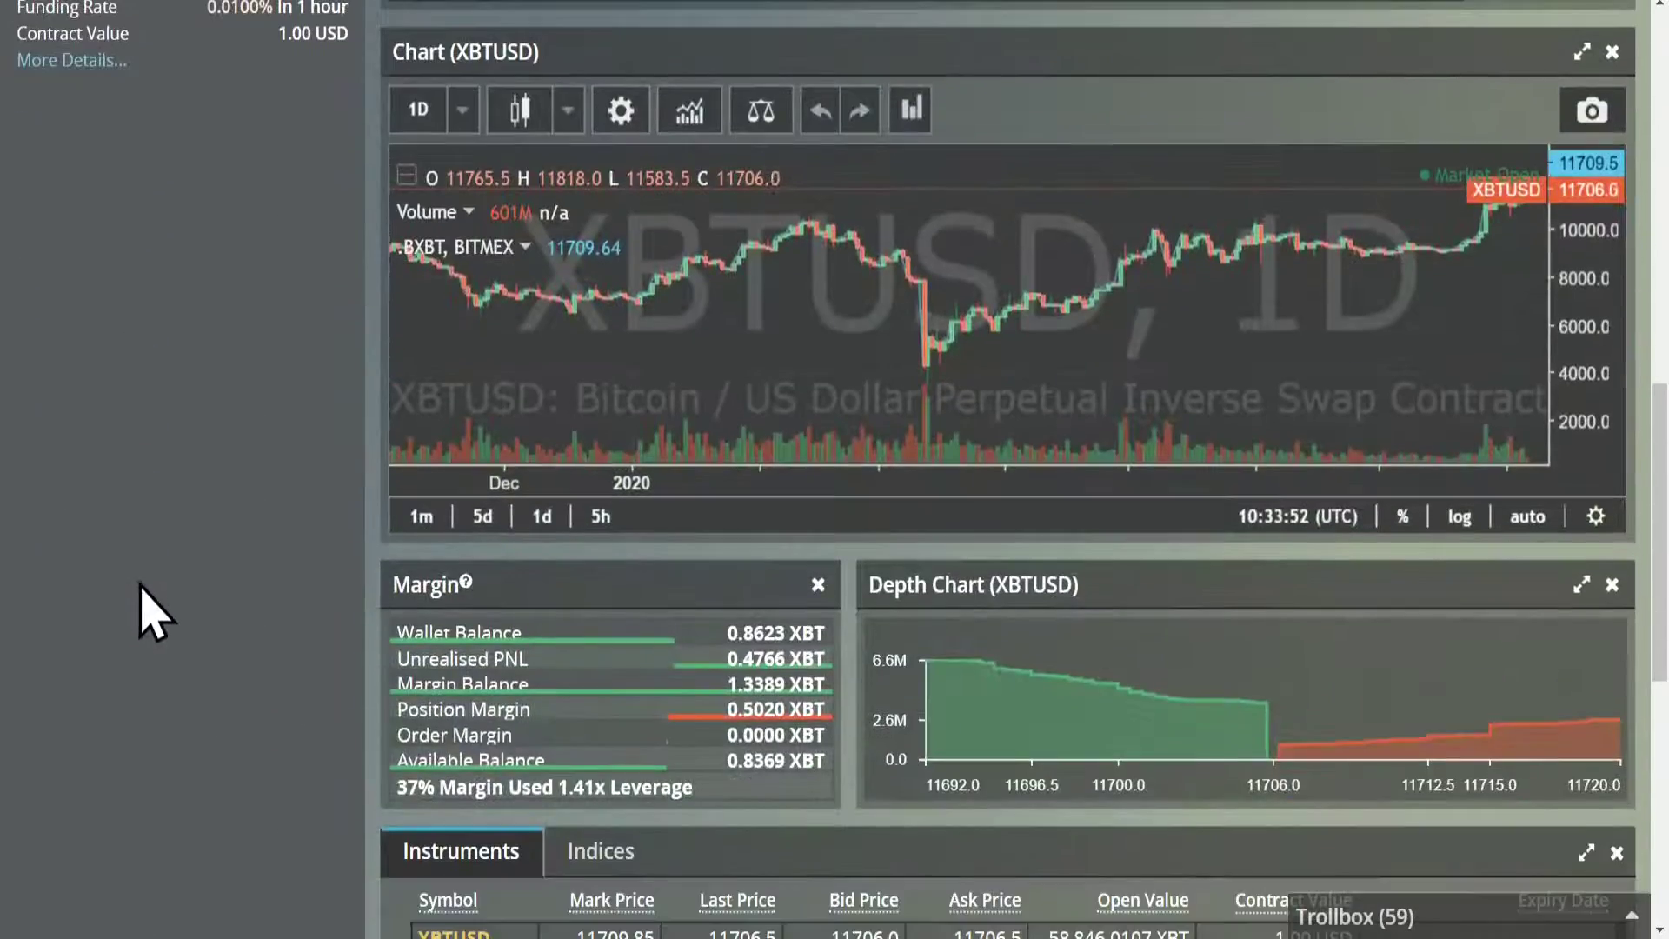
pyautogui.scroll(4, 154, 612)
pyautogui.click(61, 363)
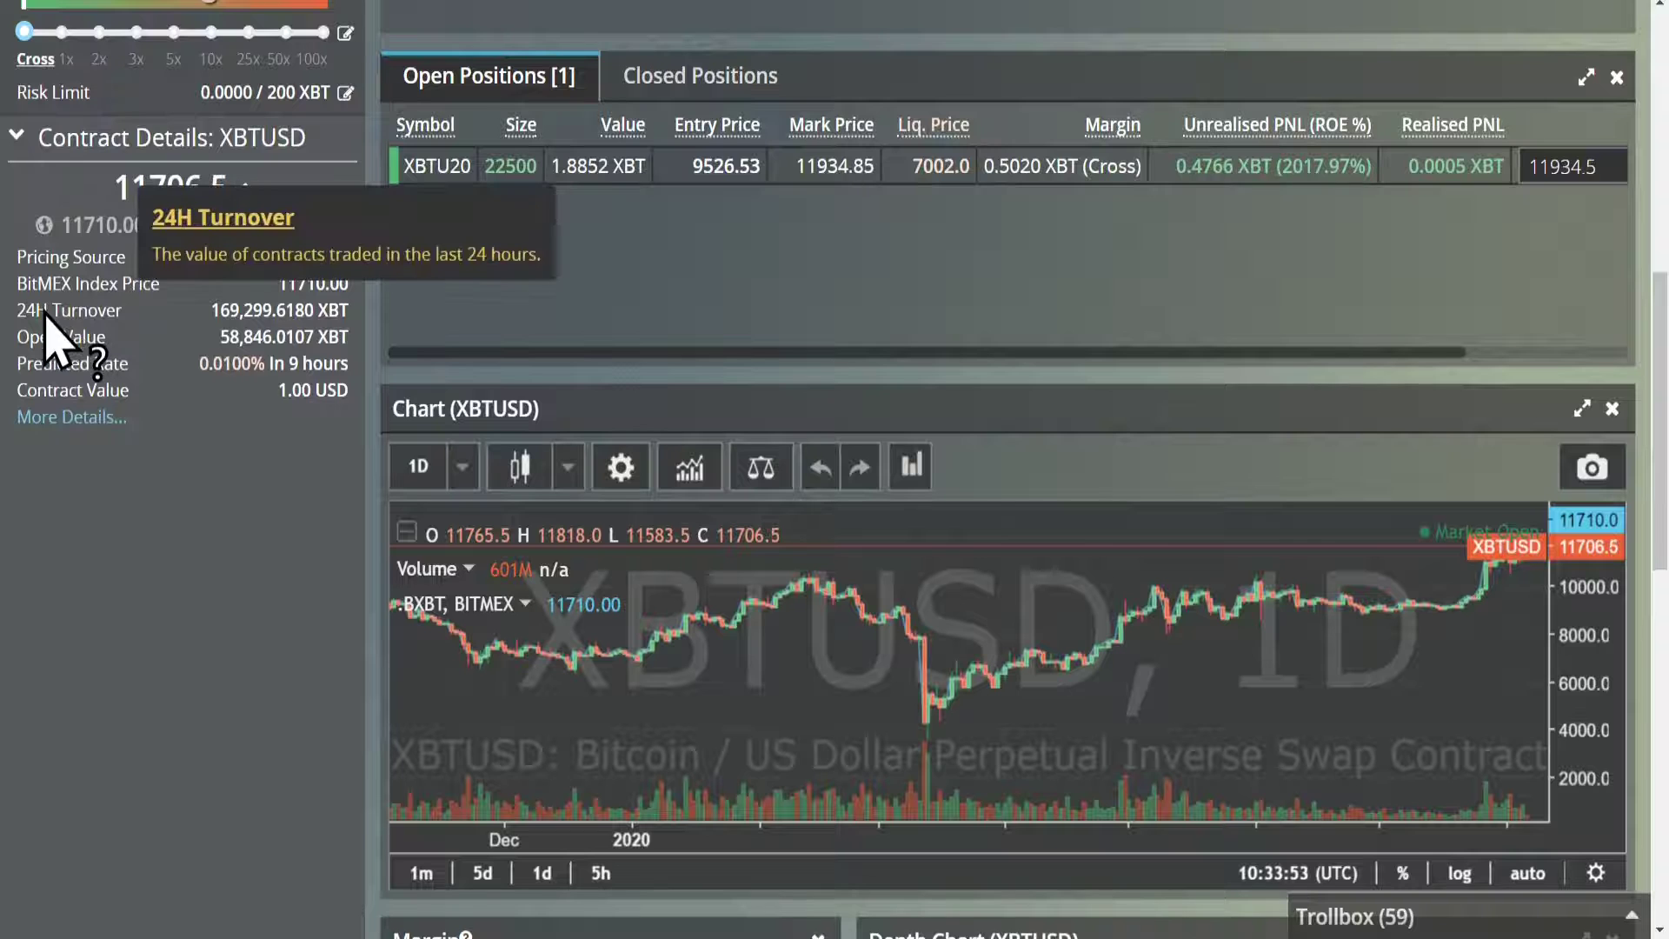
pyautogui.moveTo(296, 331)
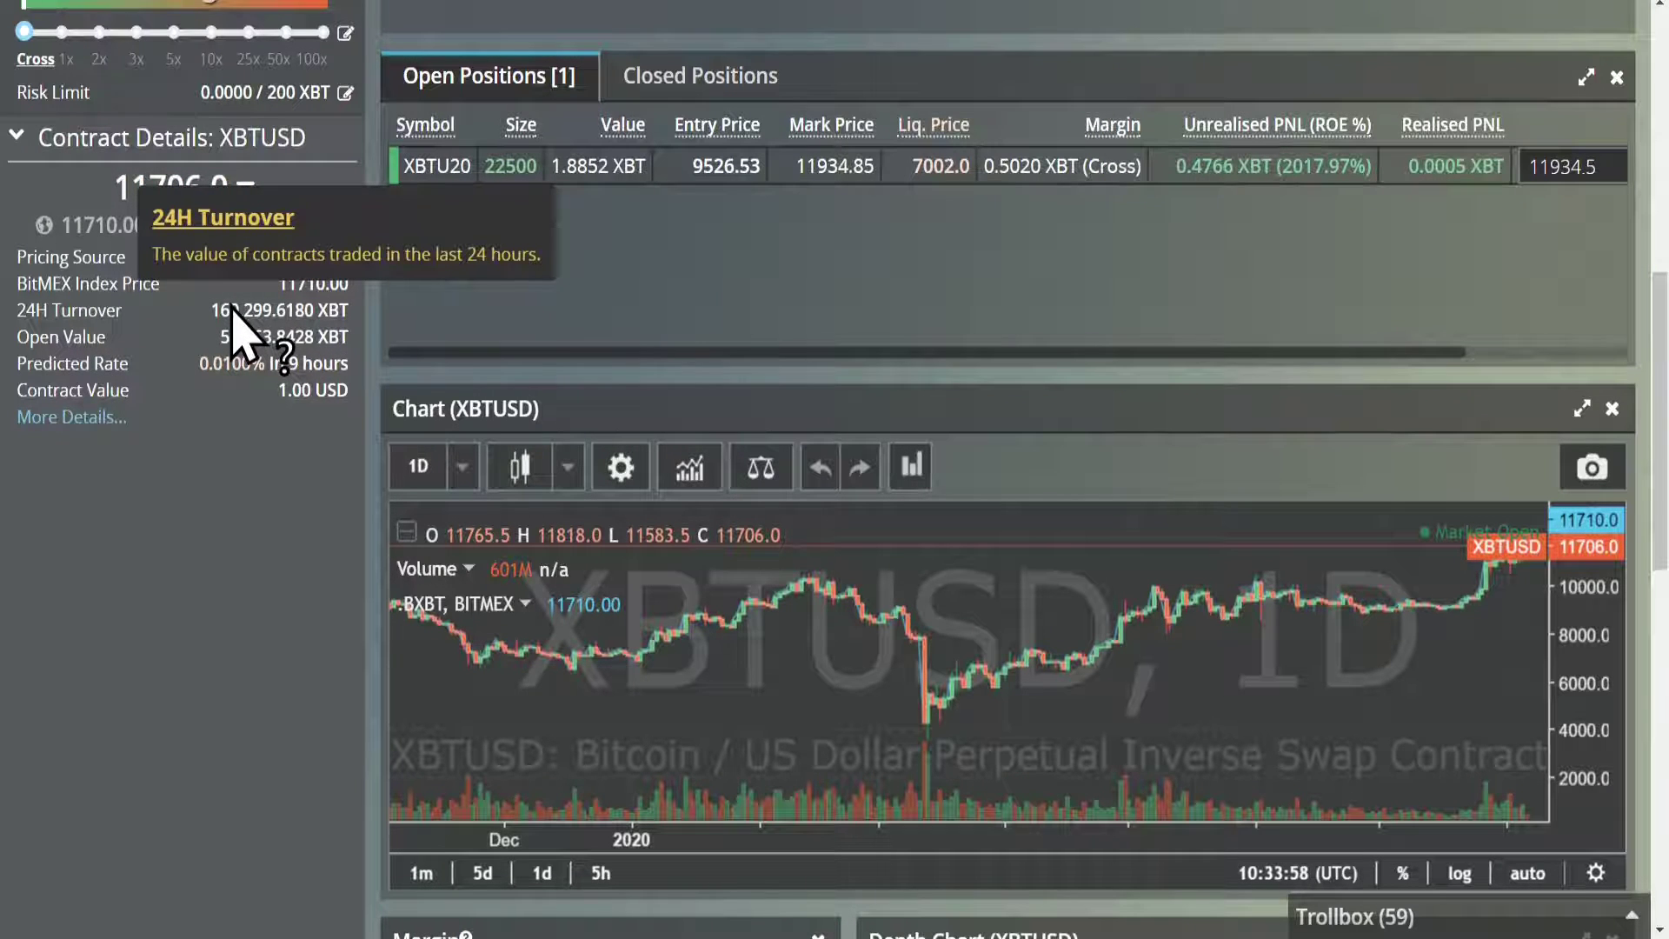
pyautogui.click(217, 396)
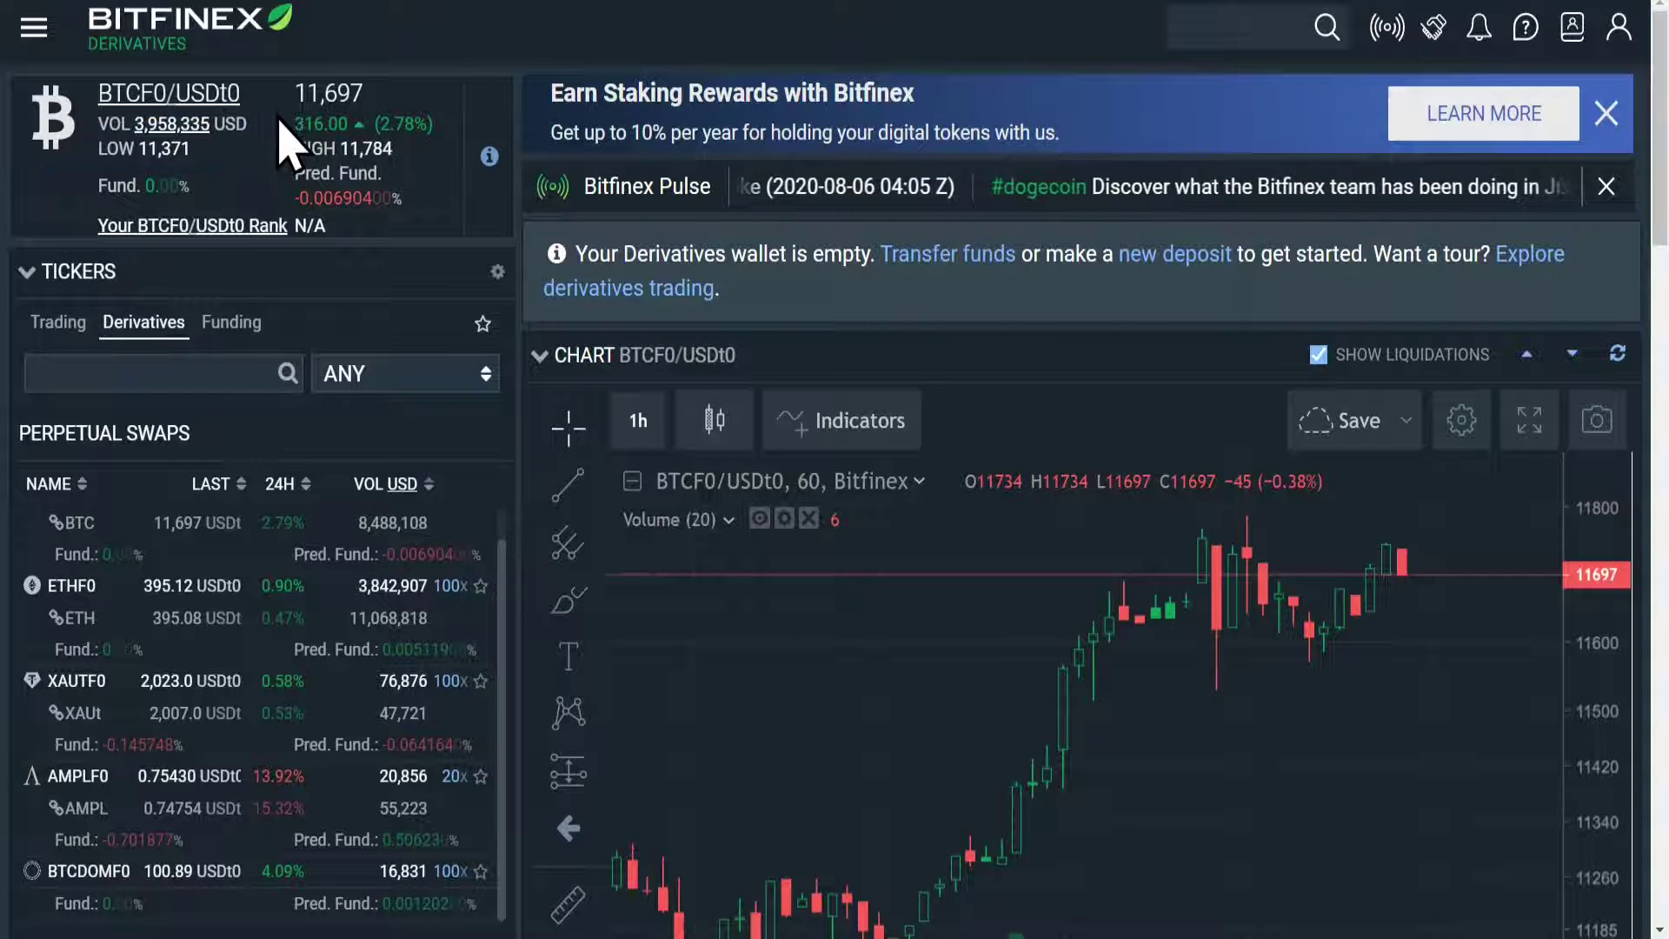
pyautogui.scroll(-3, 548, 609)
pyautogui.scroll(-5, 782, 596)
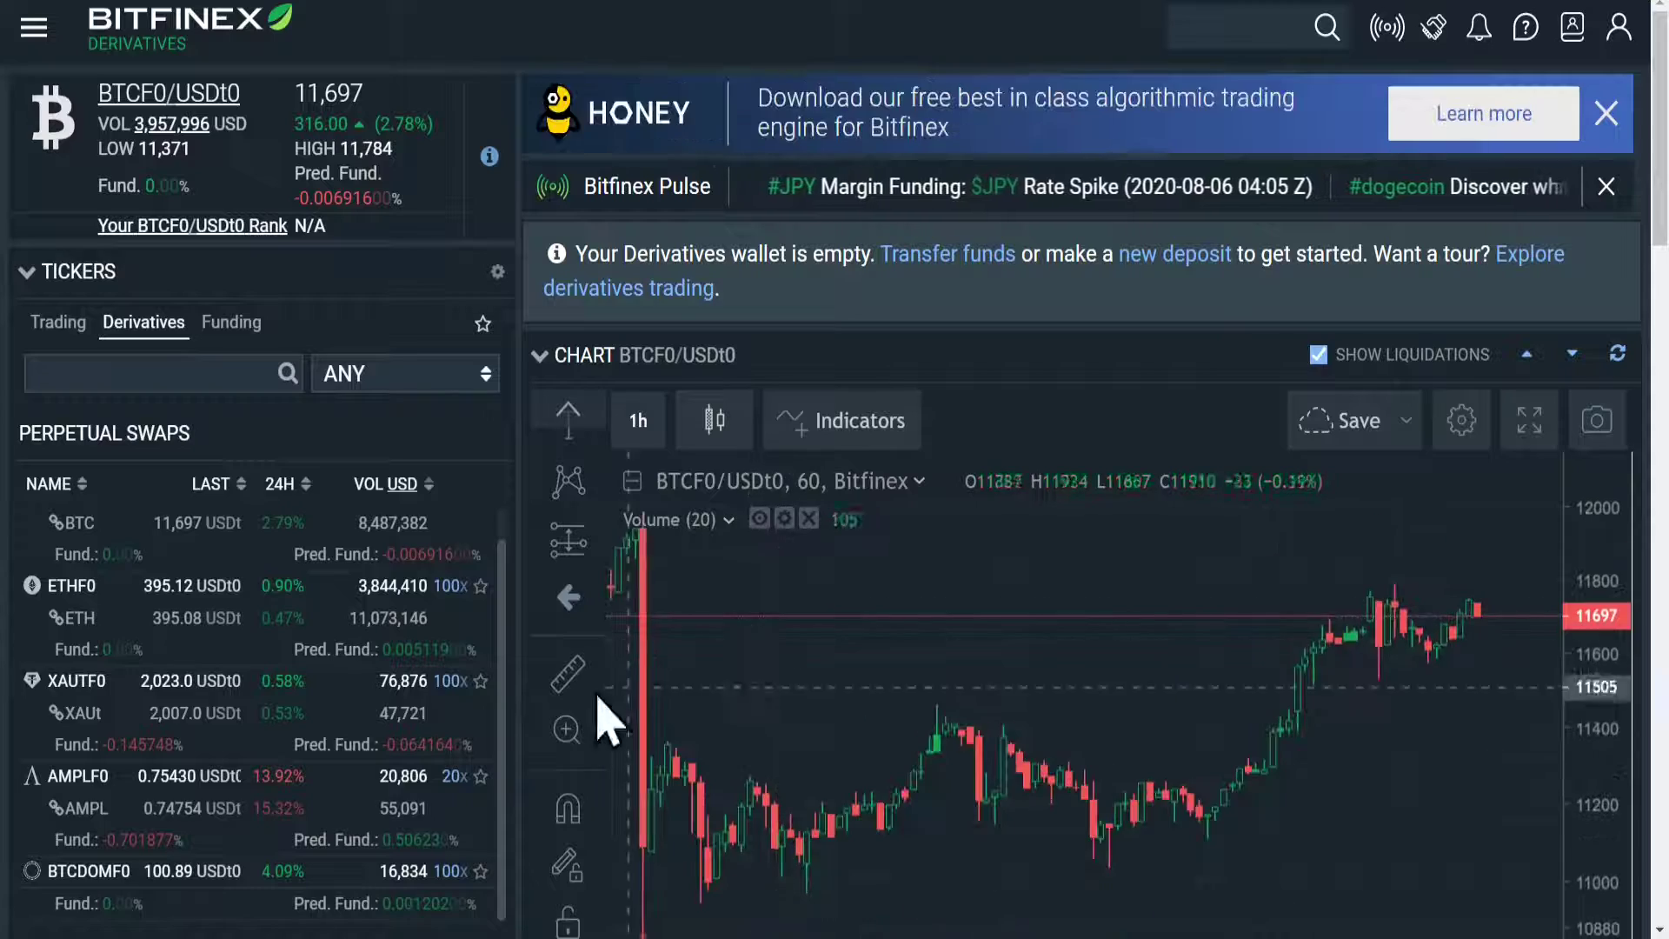
pyautogui.scroll(-10, 446, 670)
pyautogui.scroll(-5, 426, 704)
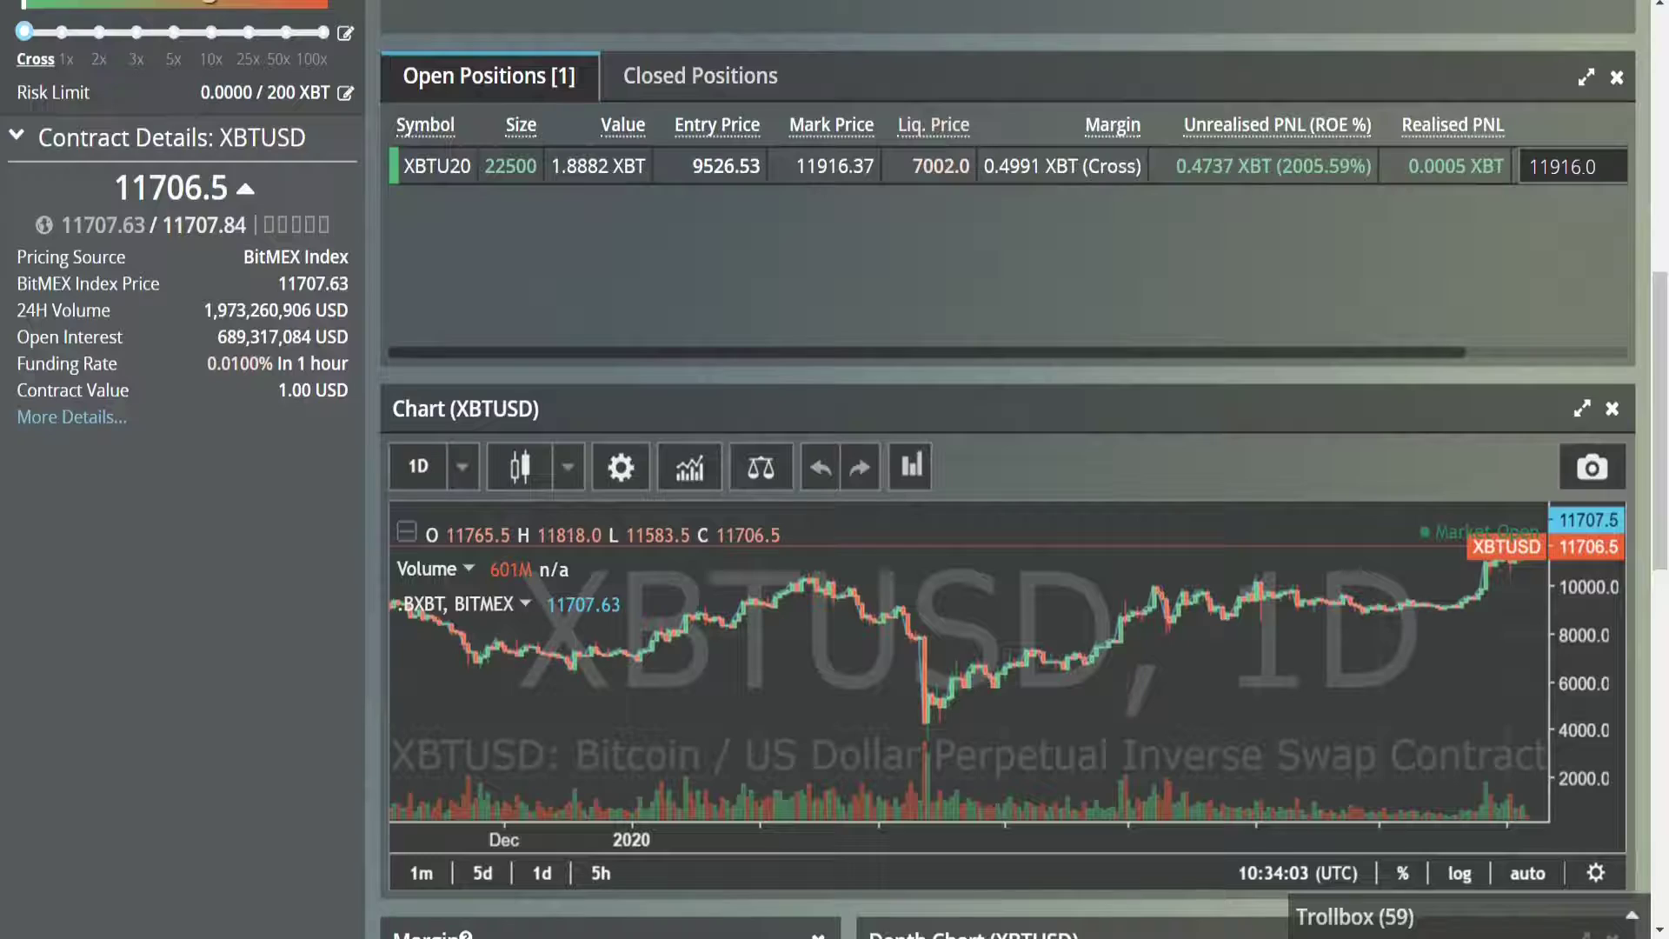
# Scroll through BitMEX's Place Order panel and Recent Trades, then return to Bitfinex with Ctrl+Tab.
pyautogui.scroll(10, 391, 372)
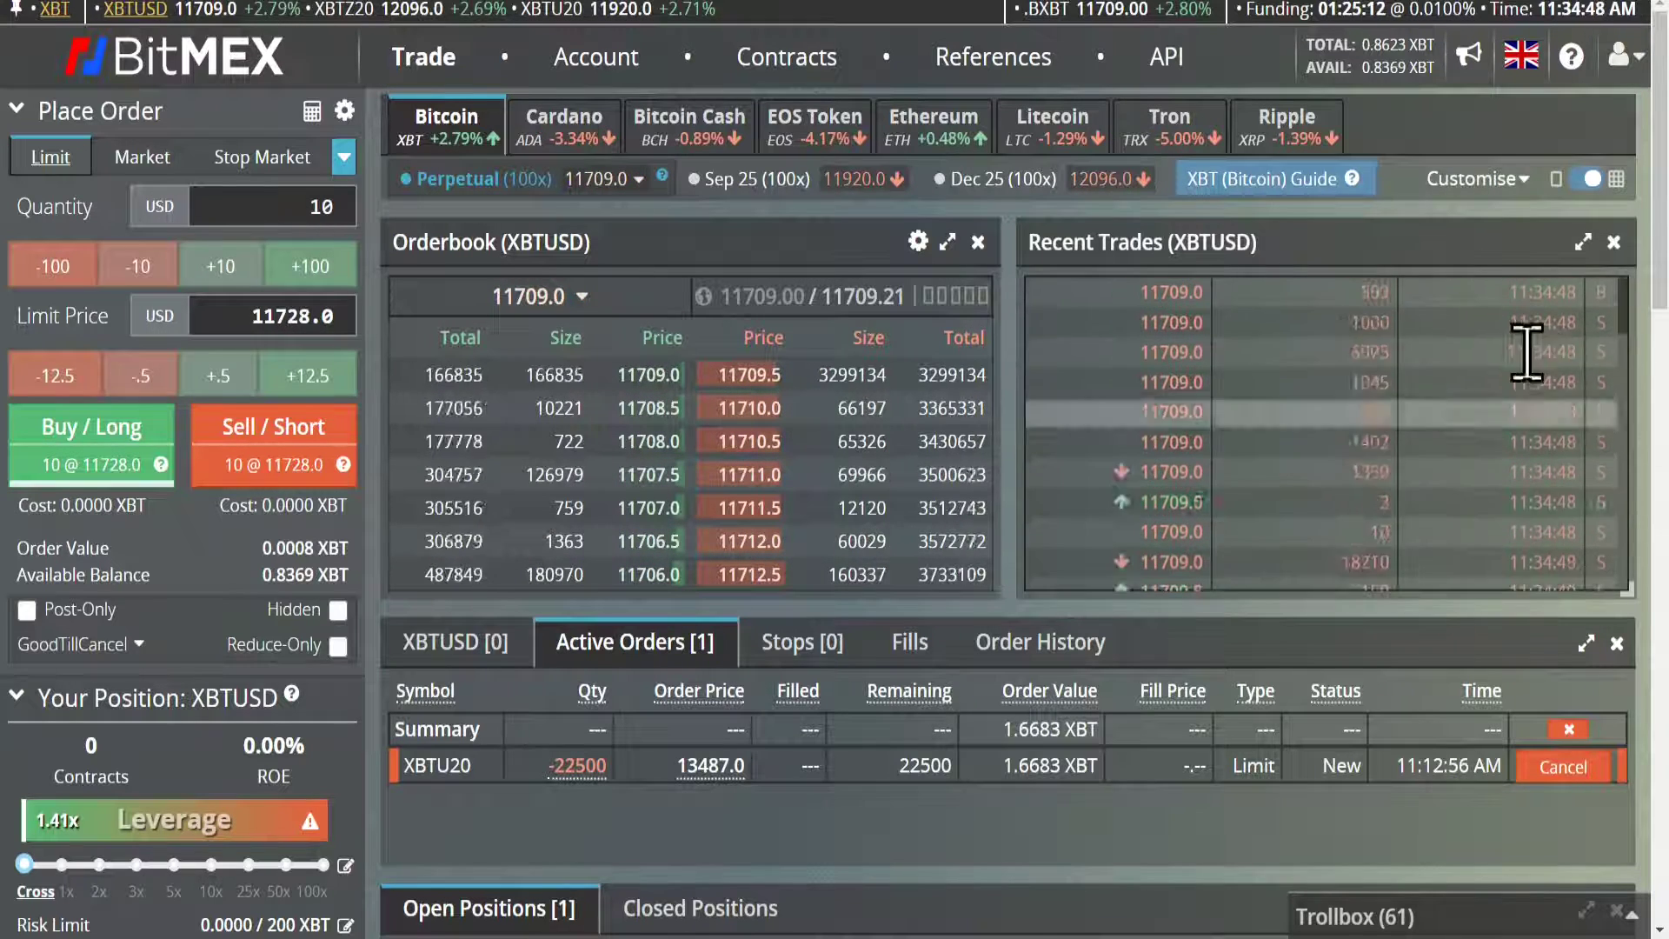
pyautogui.scroll(-3, 1530, 387)
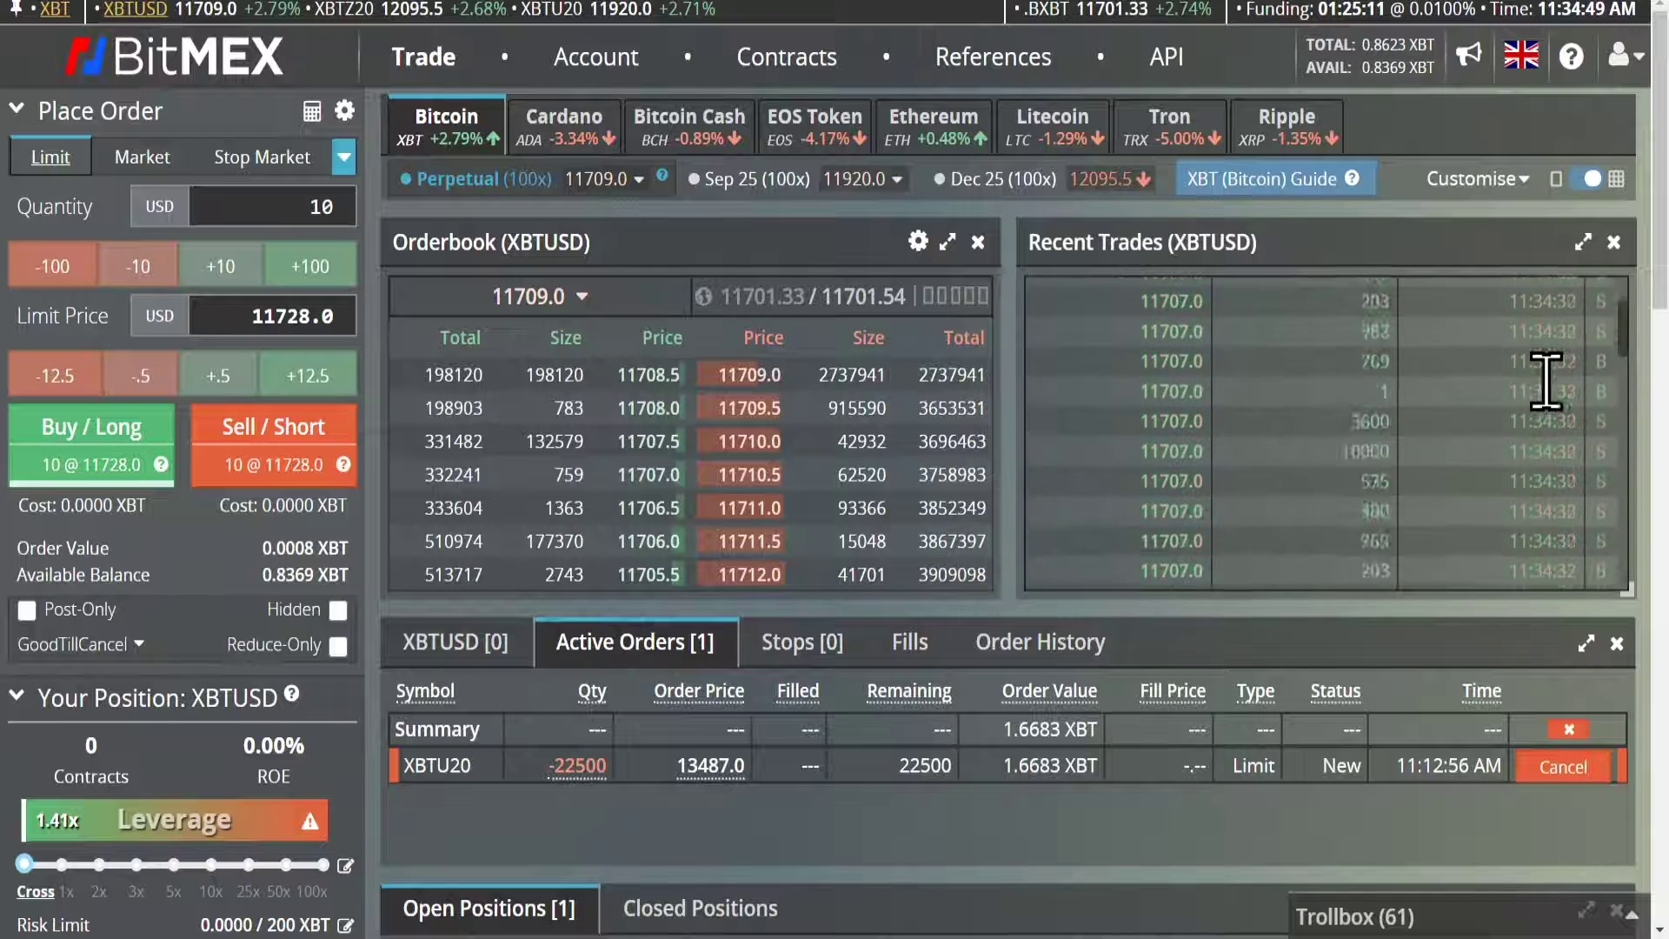
pyautogui.scroll(-5, 1545, 382)
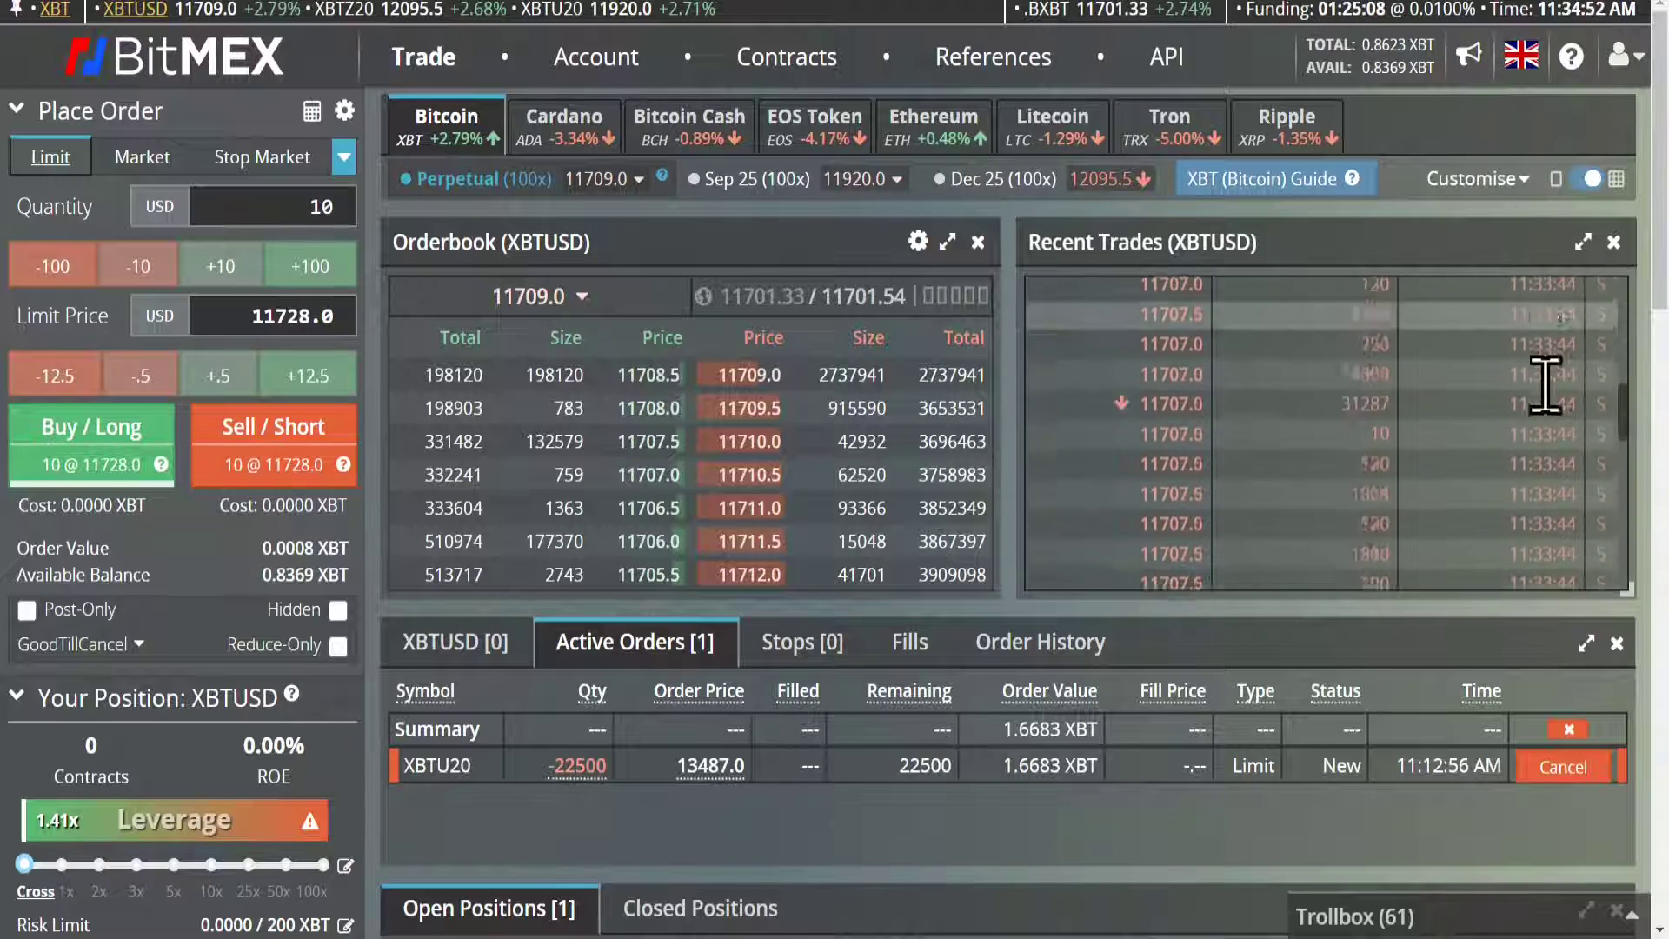
pyautogui.scroll(-5, 1542, 392)
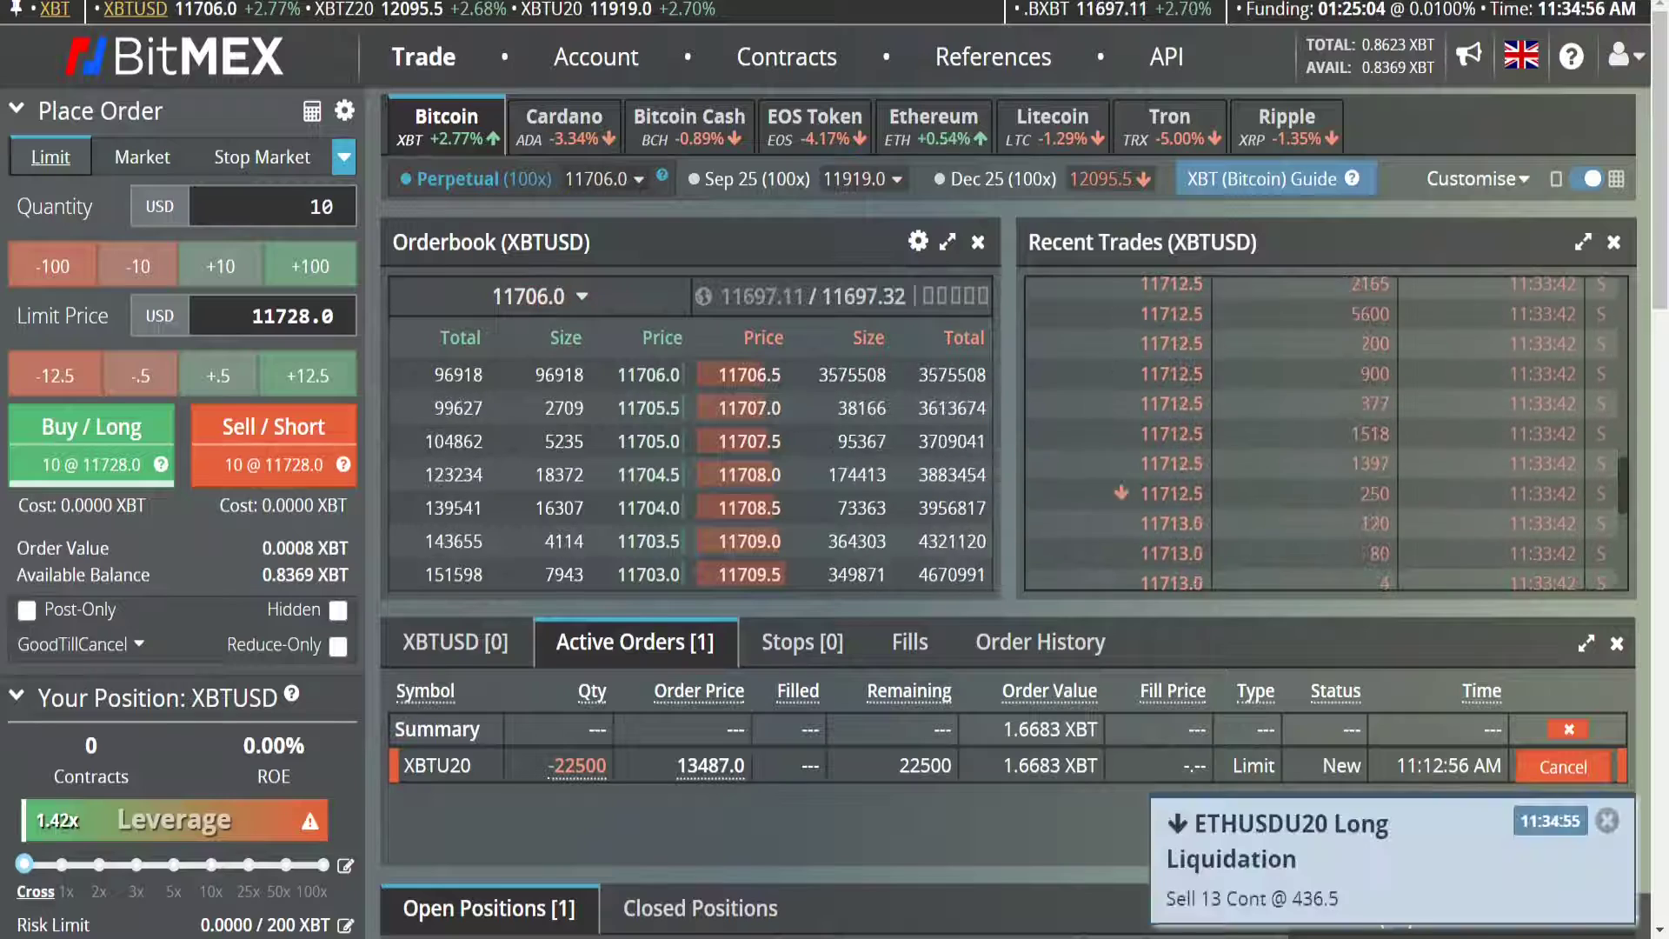
pyautogui.hotkey('ctrl', 'Tab')
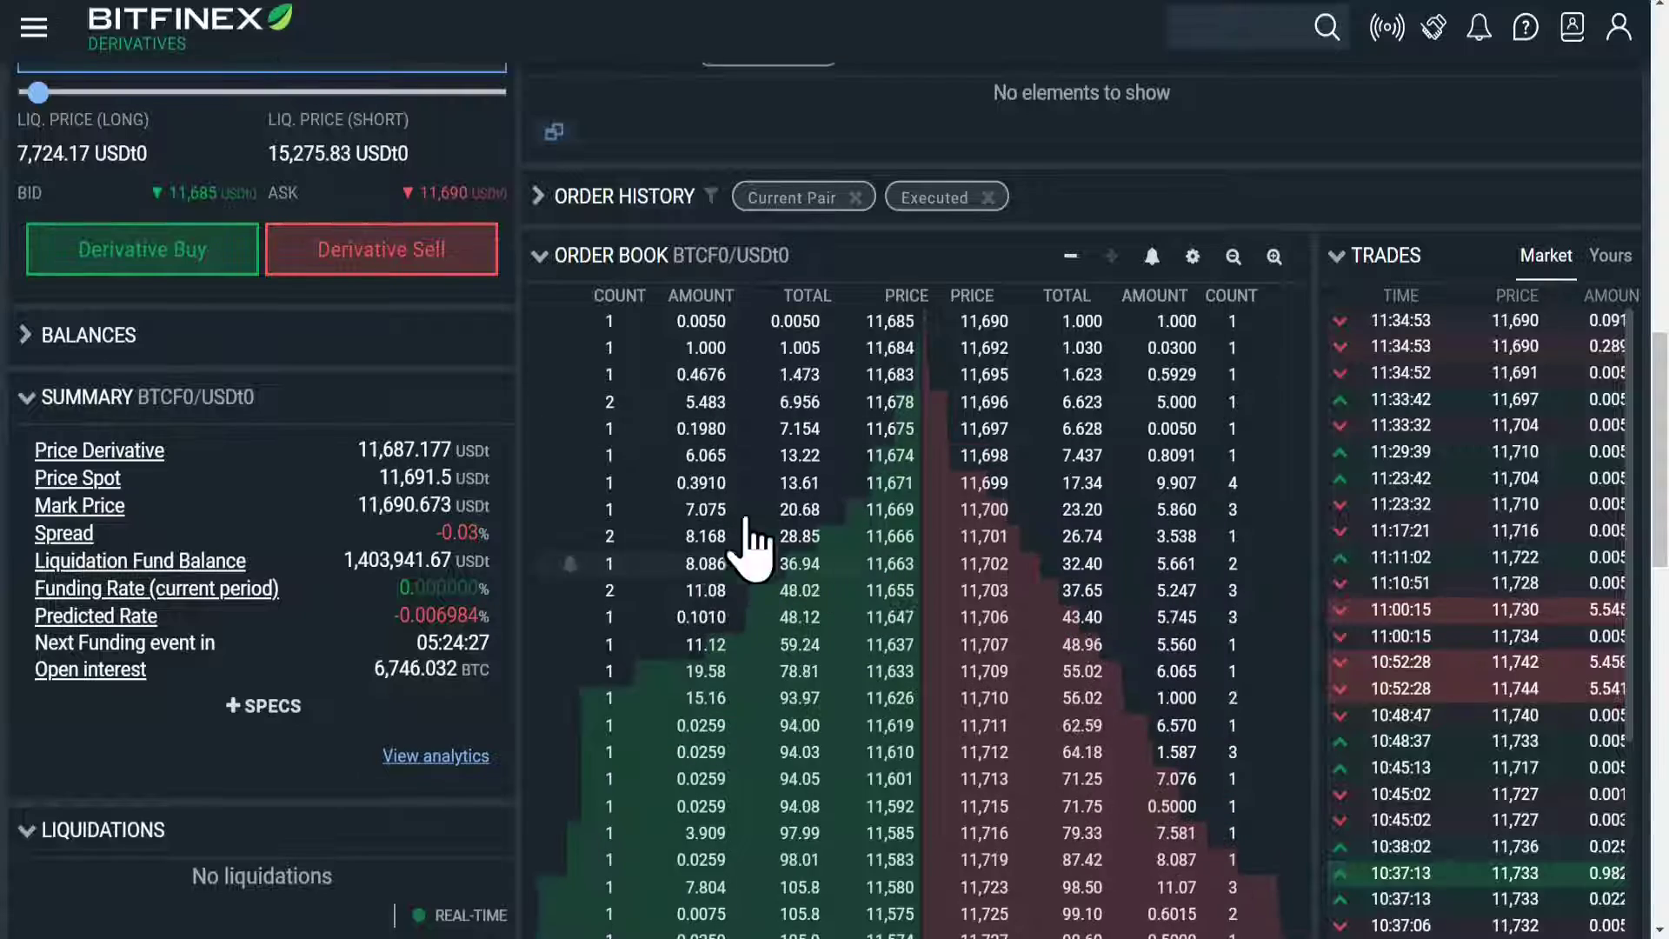
# Show the BTCF0/USDt0 analytics charts from the Summary panel, including open interest history.
pyautogui.scroll(-1, 347, 713)
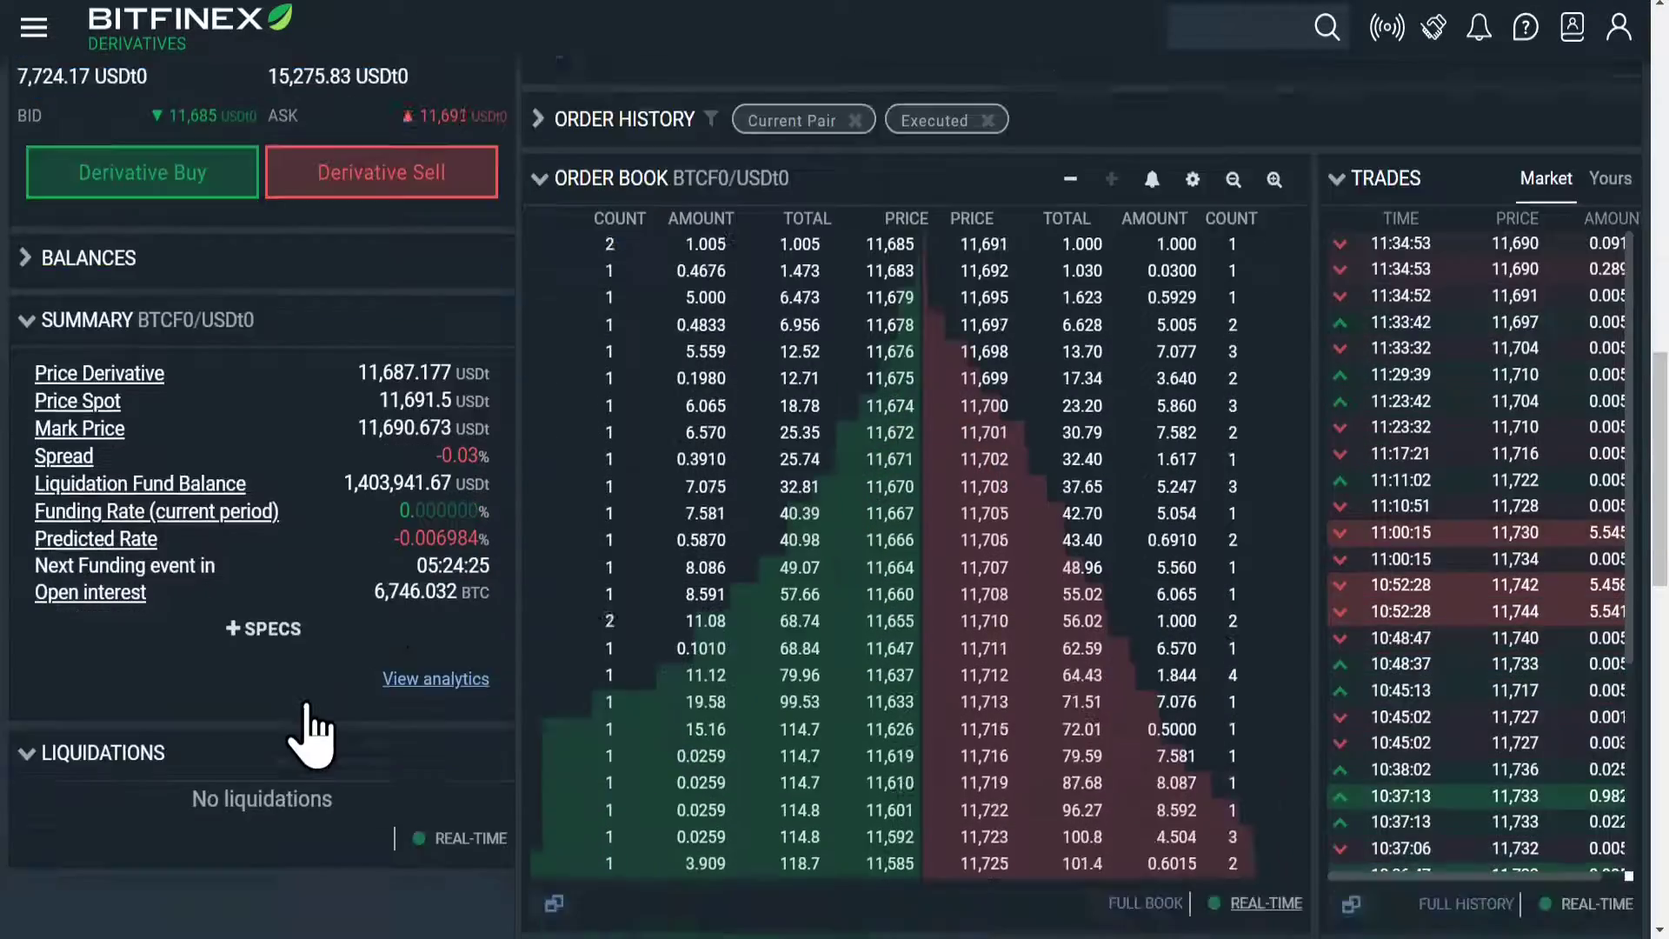
pyautogui.scroll(-9, 324, 708)
pyautogui.scroll(5, 317, 634)
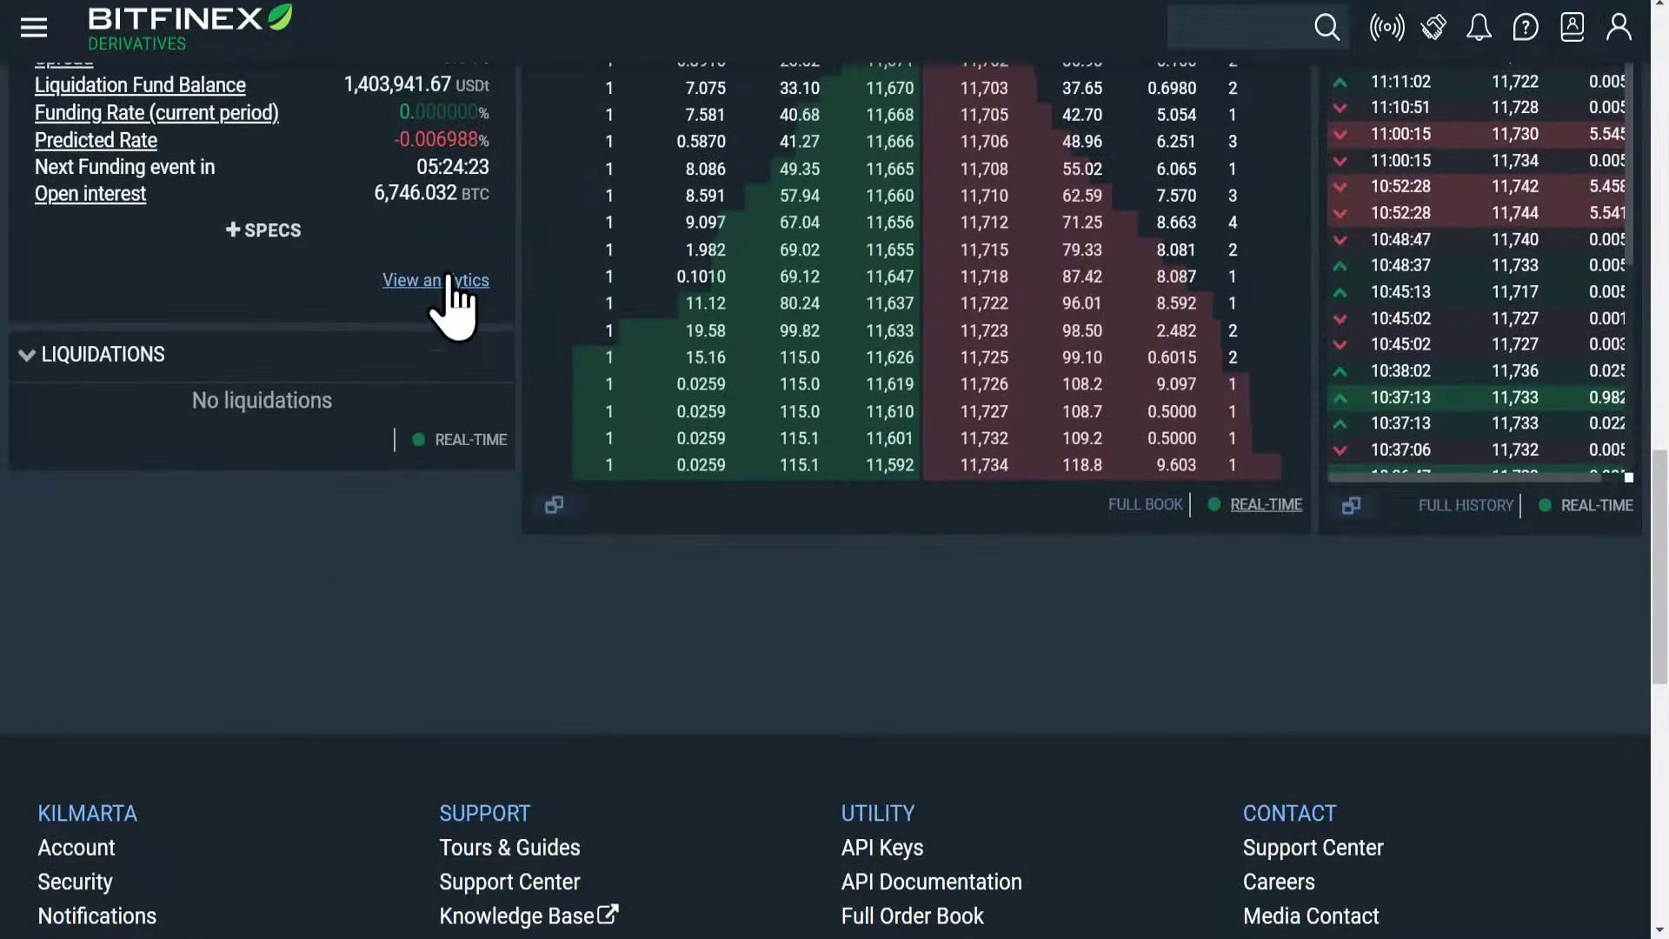
pyautogui.click(447, 280)
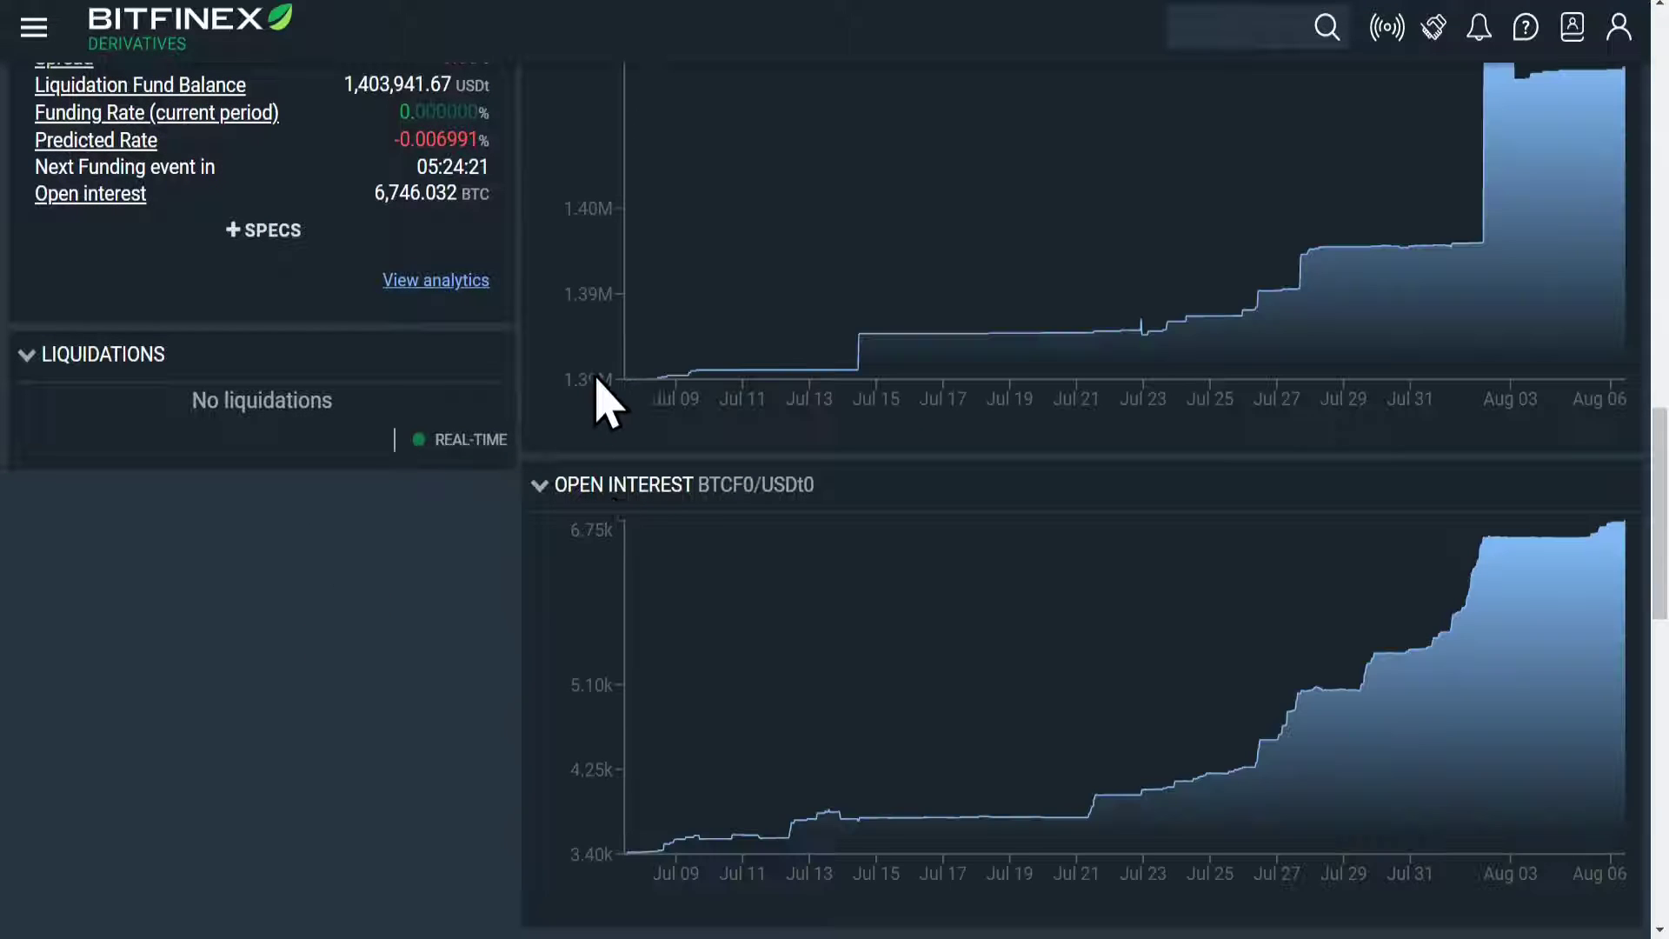